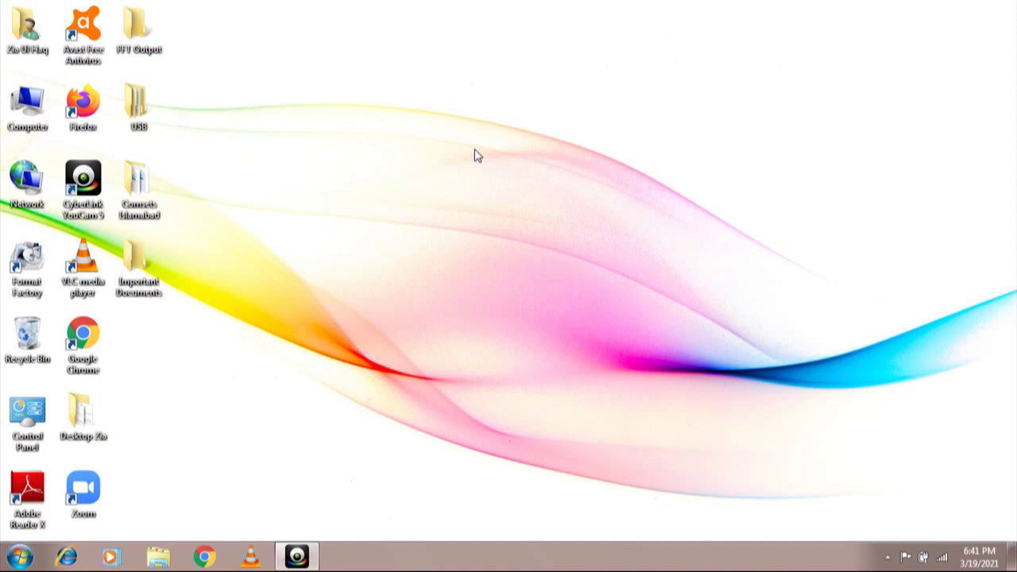
View the computer's drives in the Computer window and close the window
{"action": "right_click", "coordinate": [475, 155]}
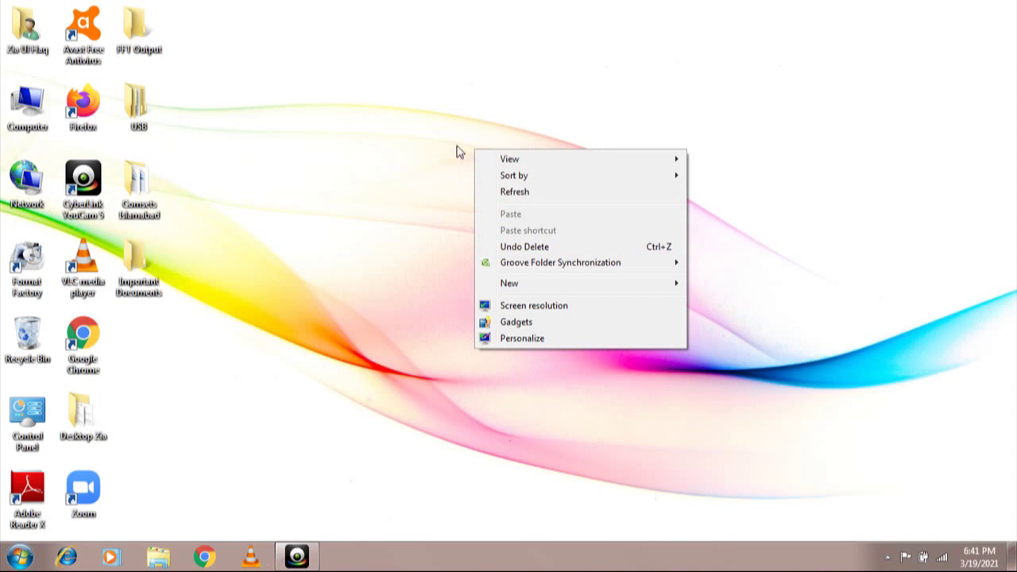
{"action": "left_click", "coordinate": [401, 157]}
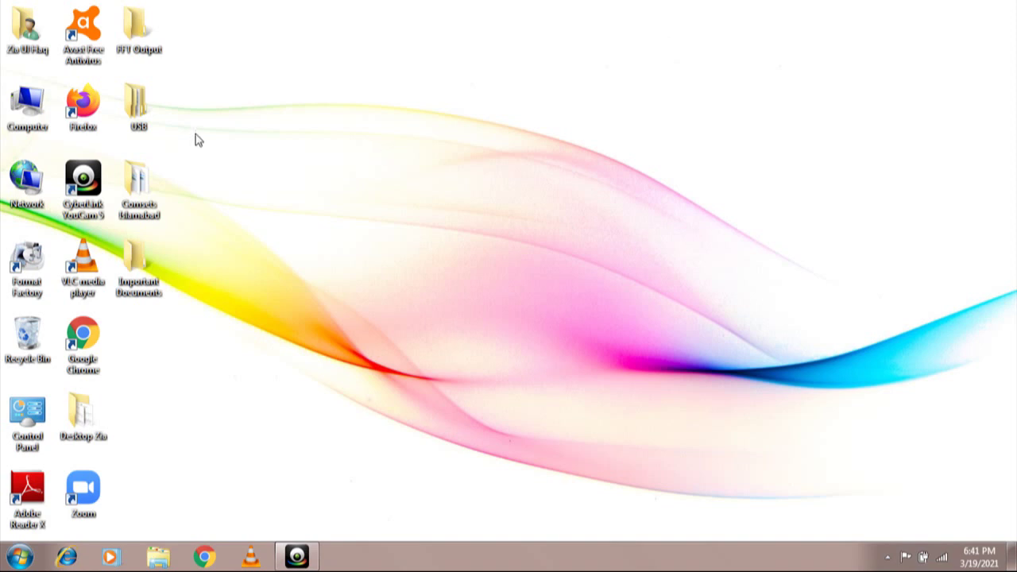
{"action": "double_click", "coordinate": [36, 106]}
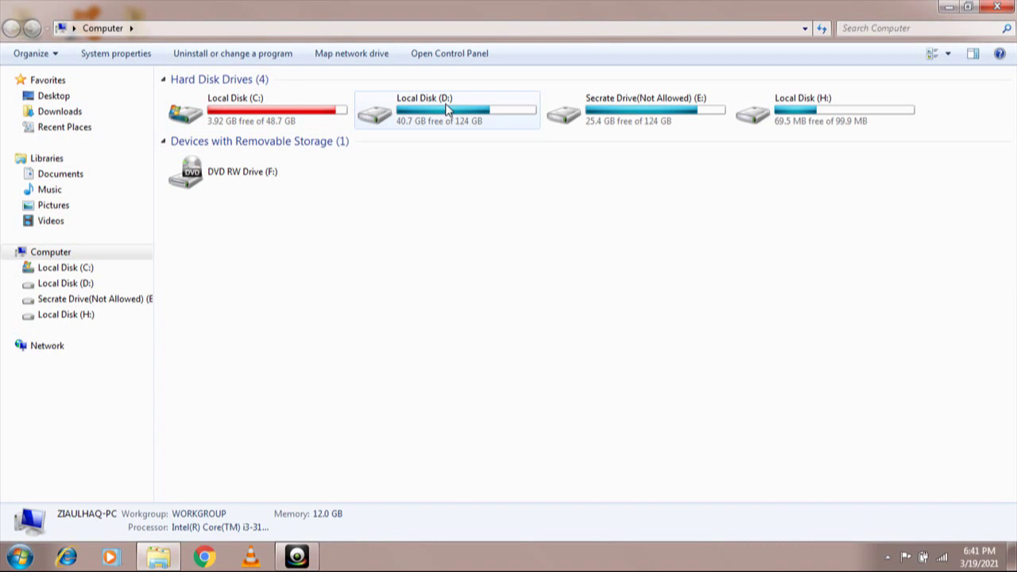
{"action": "left_click", "coordinate": [1005, 7]}
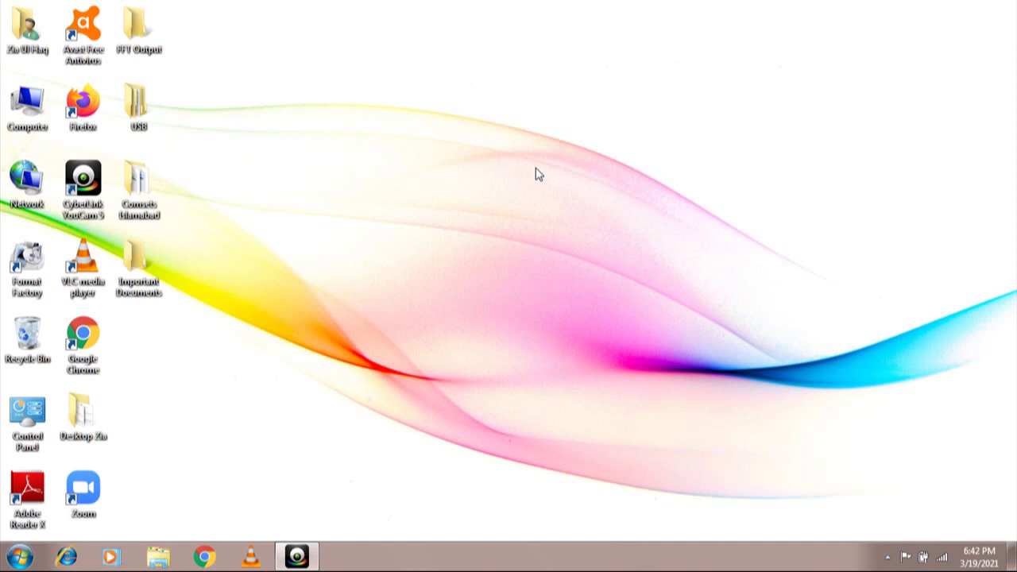
{"action": "right_click", "coordinate": [361, 204]}
{"action": "mouse_move", "coordinate": [458, 336]}
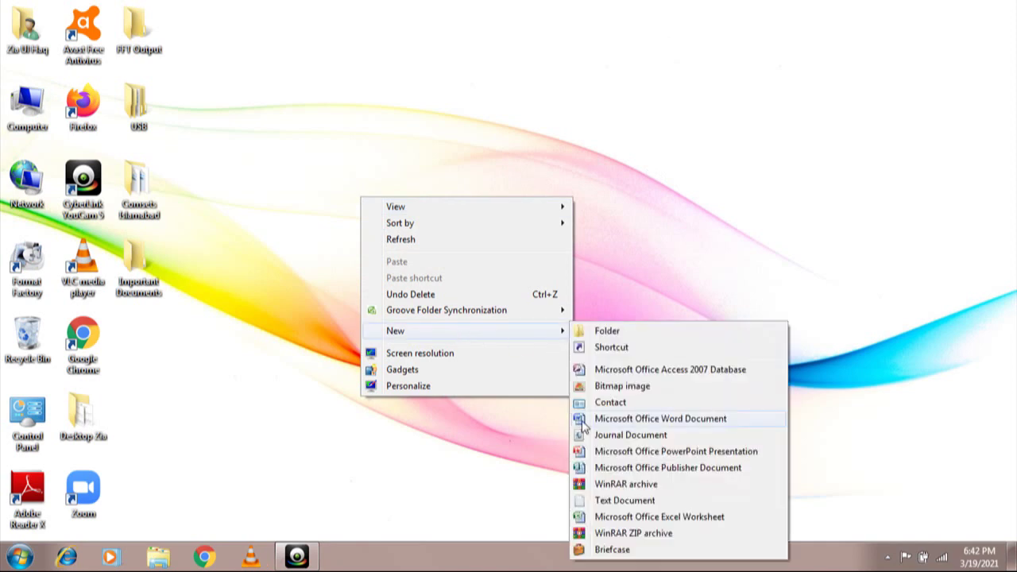
{"action": "left_click", "coordinate": [188, 362]}
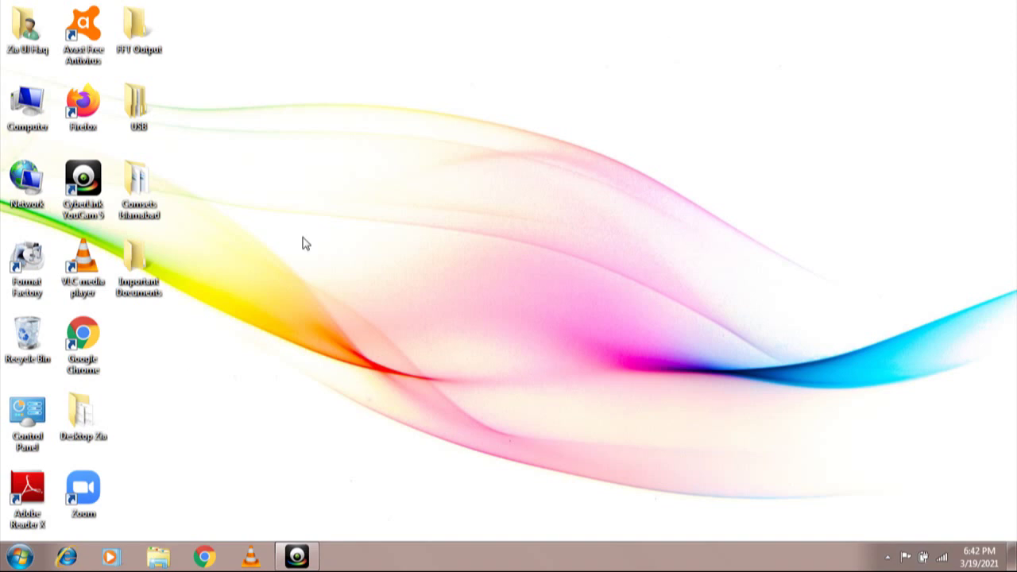
{"action": "right_click", "coordinate": [335, 159]}
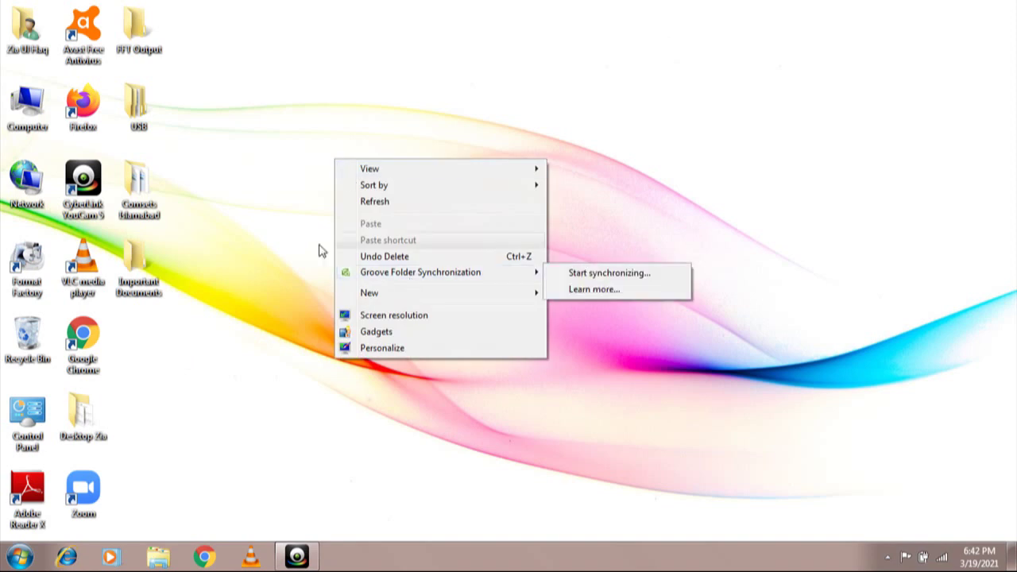
{"action": "left_click", "coordinate": [284, 175]}
Create a new Microsoft Office Word document on the desktop and name it with the author's full name
{"action": "right_click", "coordinate": [287, 168]}
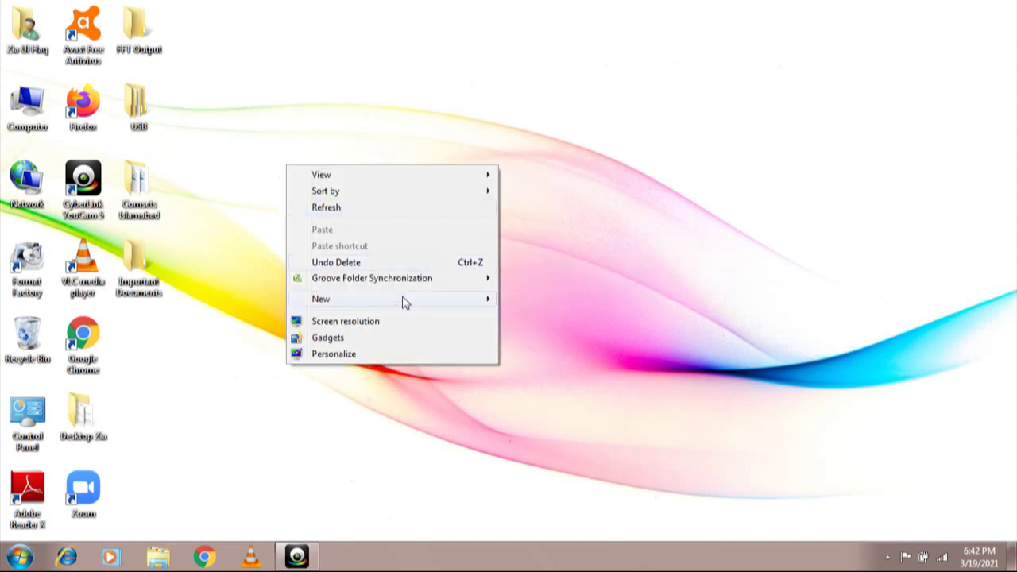
{"action": "mouse_move", "coordinate": [409, 304]}
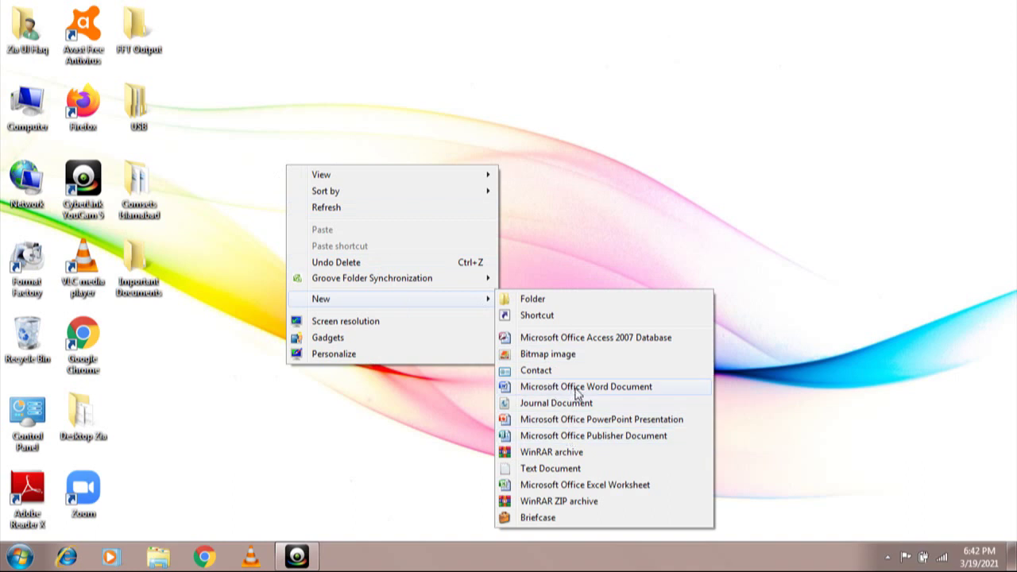
{"action": "left_click", "coordinate": [618, 389]}
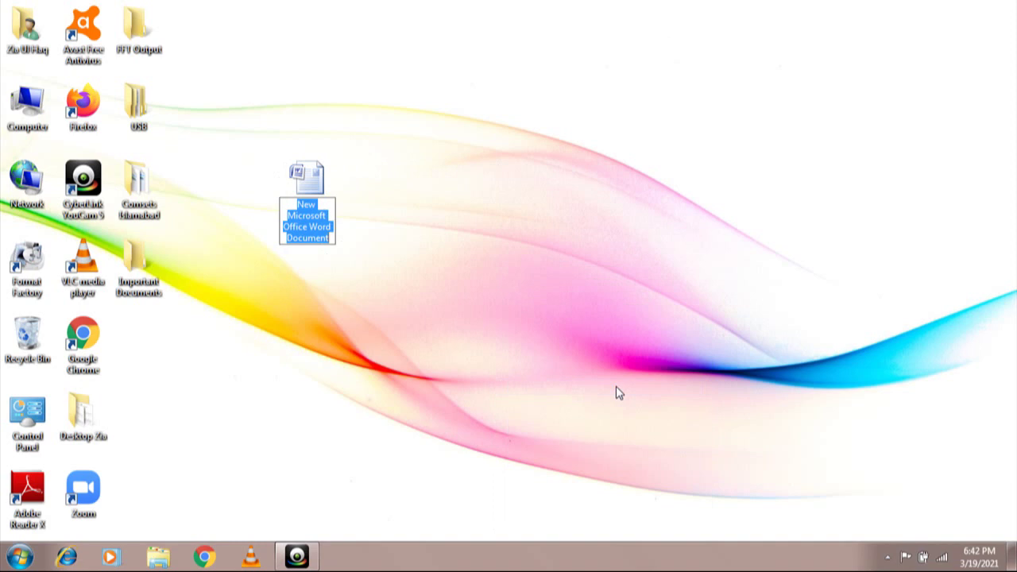
{"action": "type", "text": "Zia"}
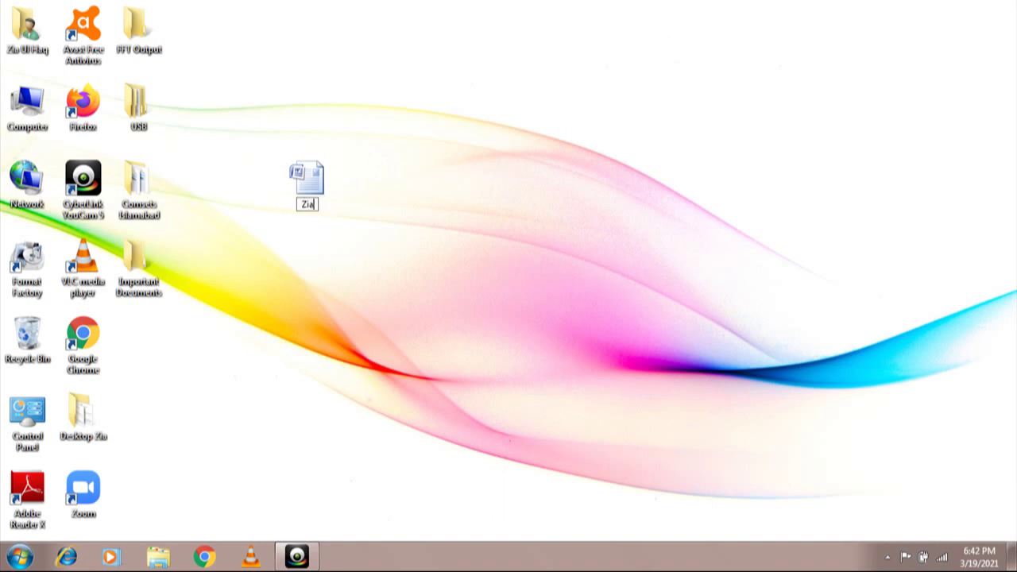
{"action": "type", "text": " Ul Haq"}
{"action": "key", "text": "Return"}
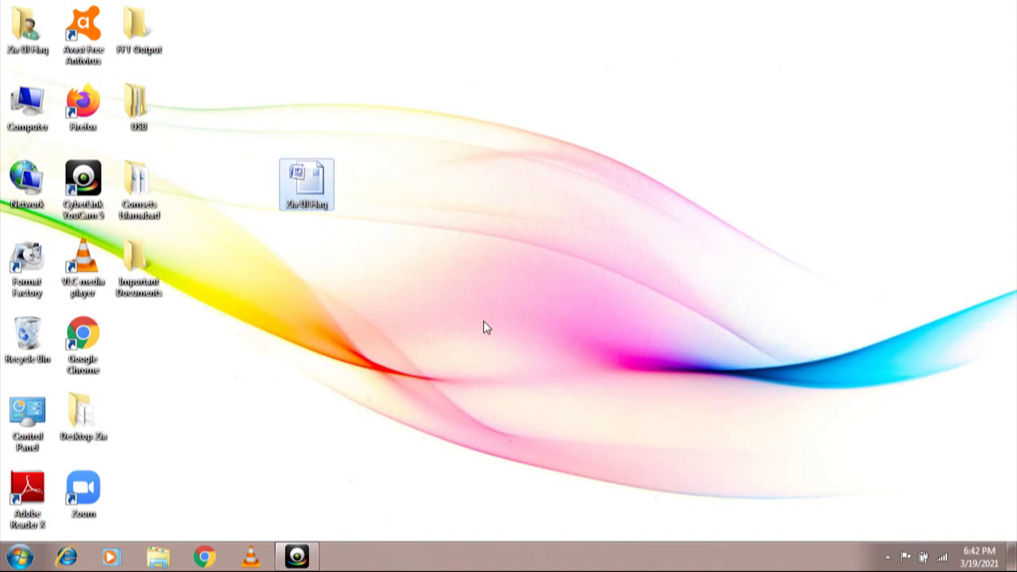
Search the installed programs for "Microsof" to locate Microsoft Office Word 2007, and close the search without launching it
{"action": "left_click", "coordinate": [19, 556]}
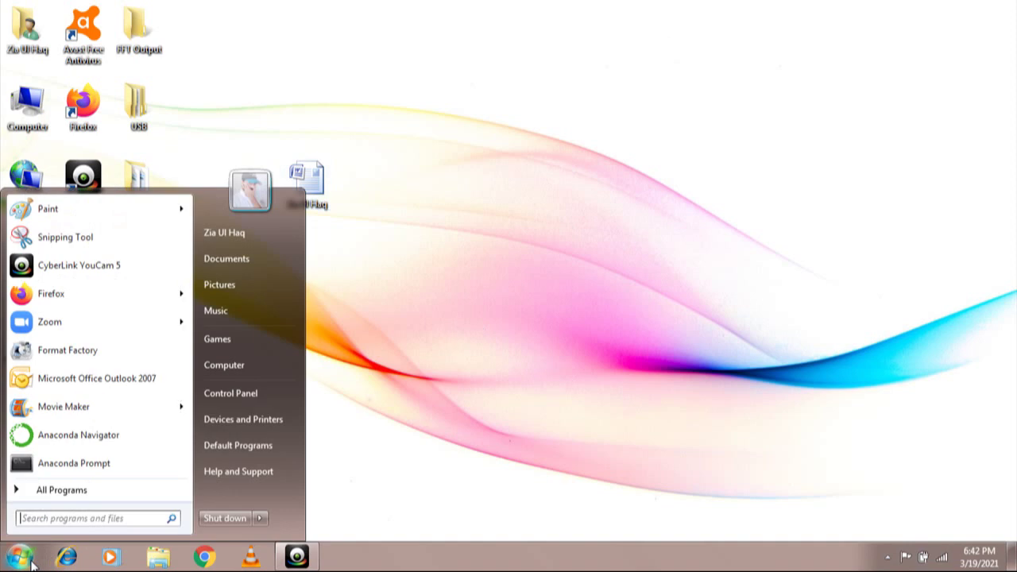
{"action": "type", "text": "Micro"}
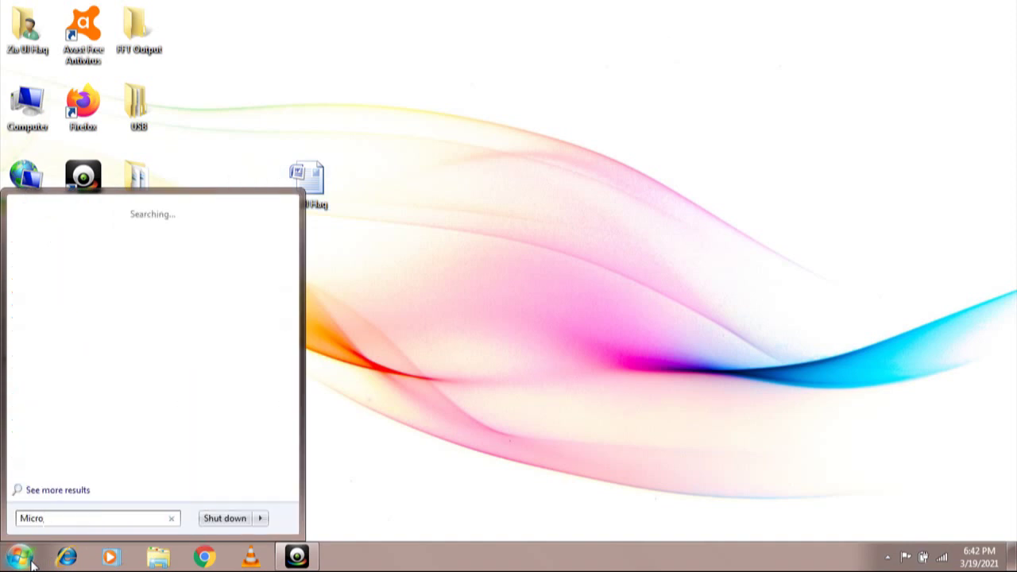
{"action": "type", "text": "sof"}
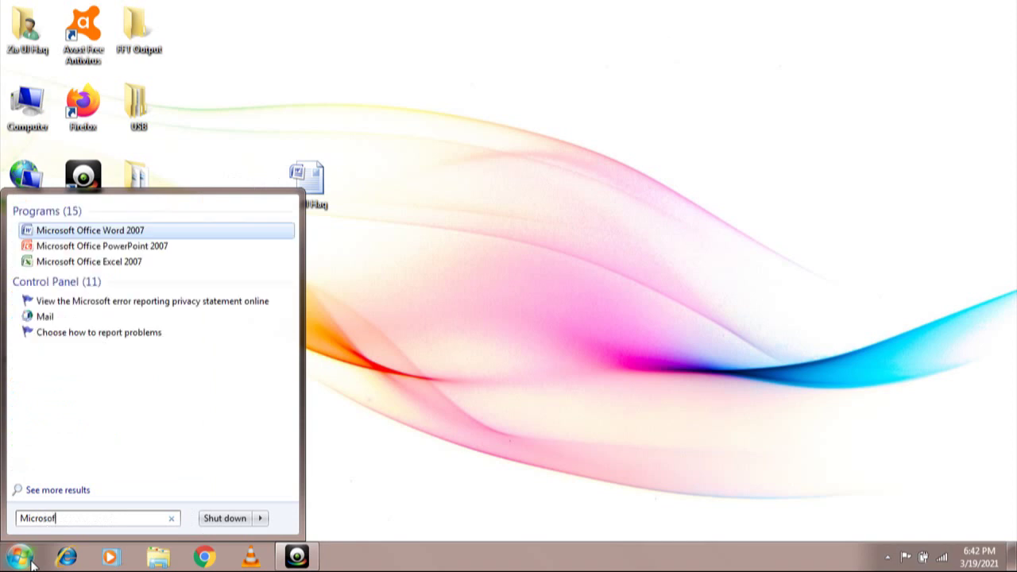
{"action": "type", "text": "t"}
{"action": "key", "text": "BackSpace"}
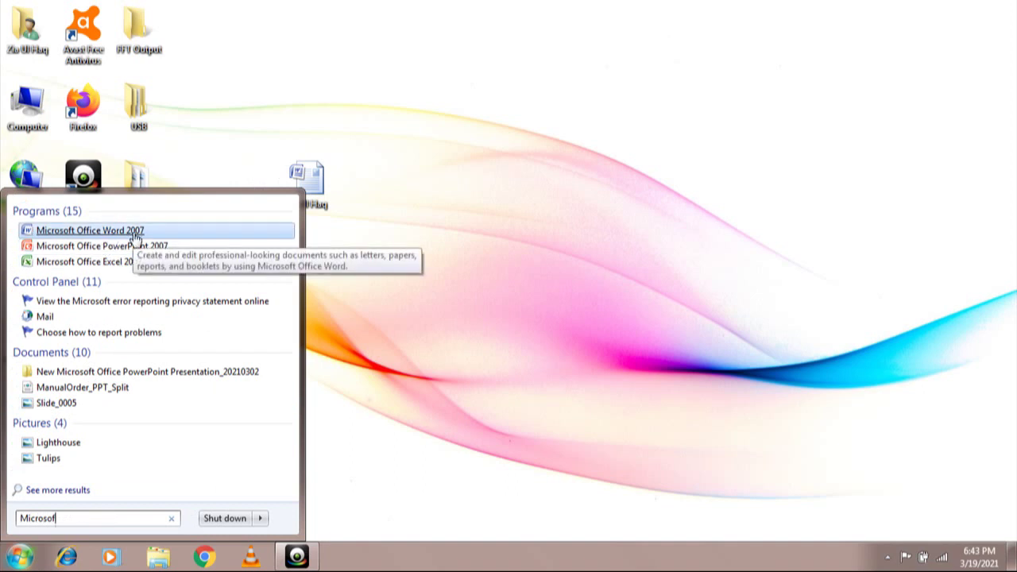
{"action": "left_click", "coordinate": [412, 362]}
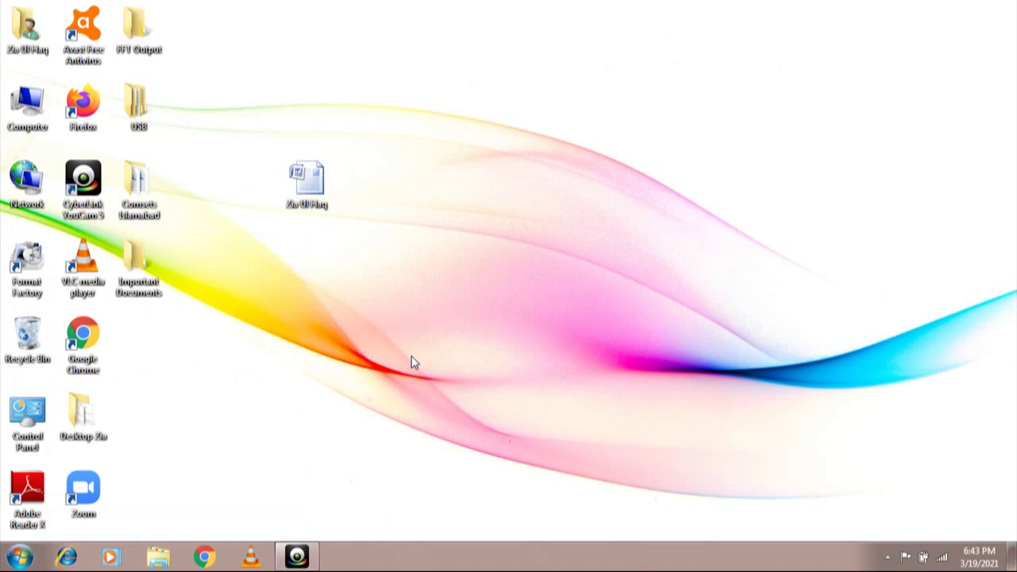
Move the new Word document below the Important Documents folder on the desktop and open it in Microsoft Word
{"action": "left_click", "coordinate": [316, 181]}
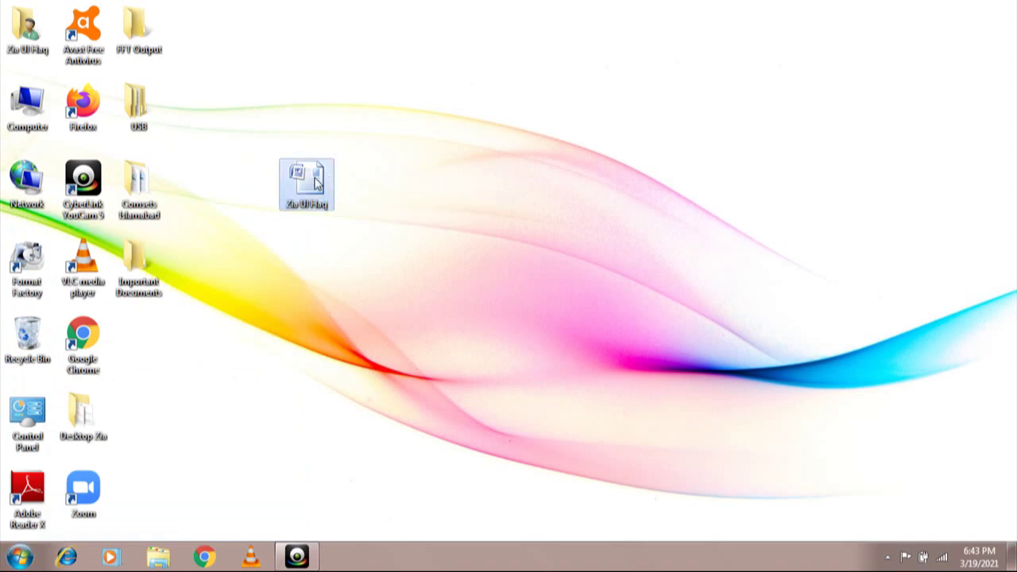
{"action": "left_click_drag", "start_coordinate": [316, 181], "coordinate": [149, 333]}
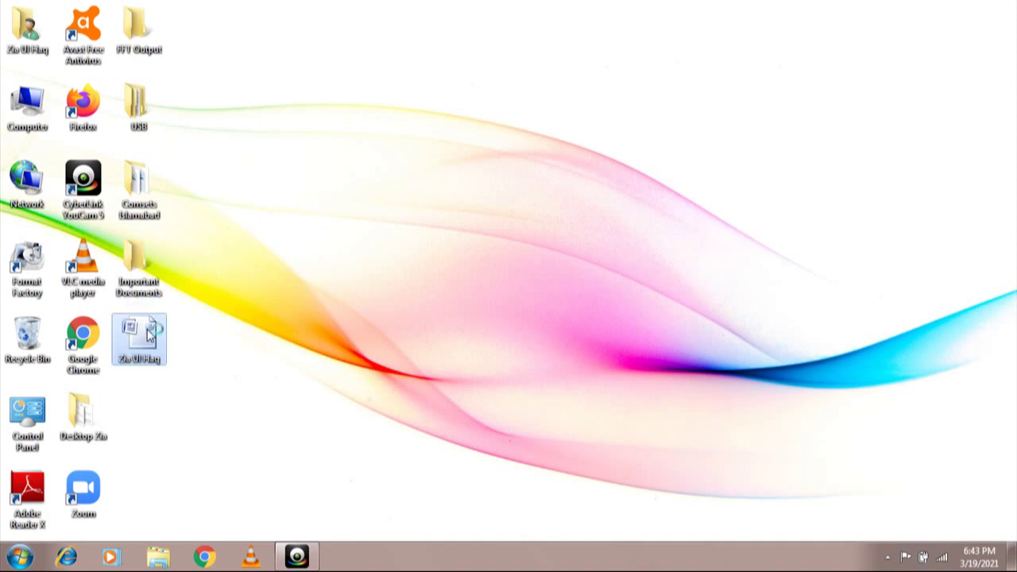
{"action": "double_click", "coordinate": [150, 334]}
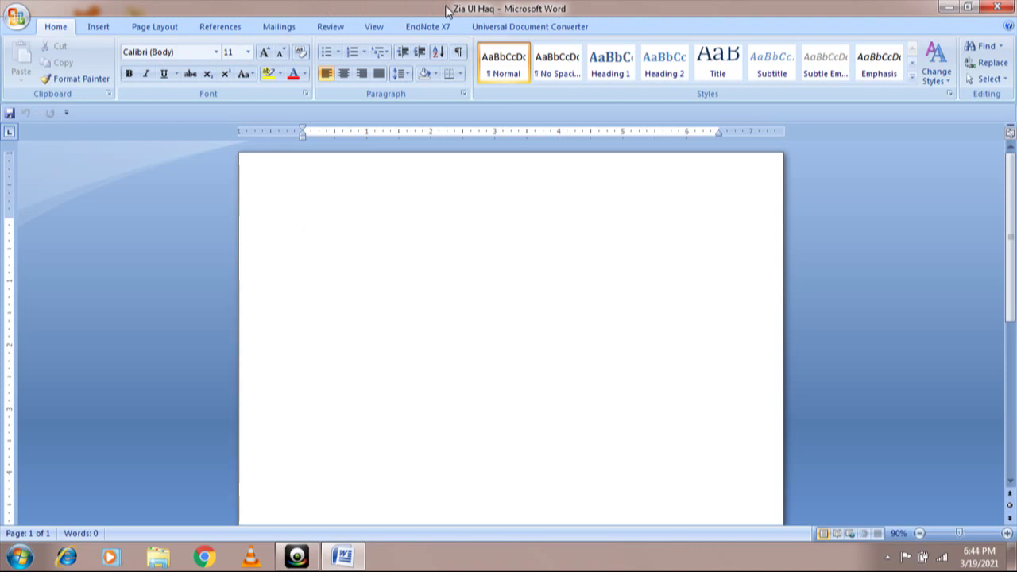
Enter "First Bar" on the blank page and set its font size to 24
{"action": "type", "text": "First Bar"}
{"action": "key", "text": "ctrl+a"}
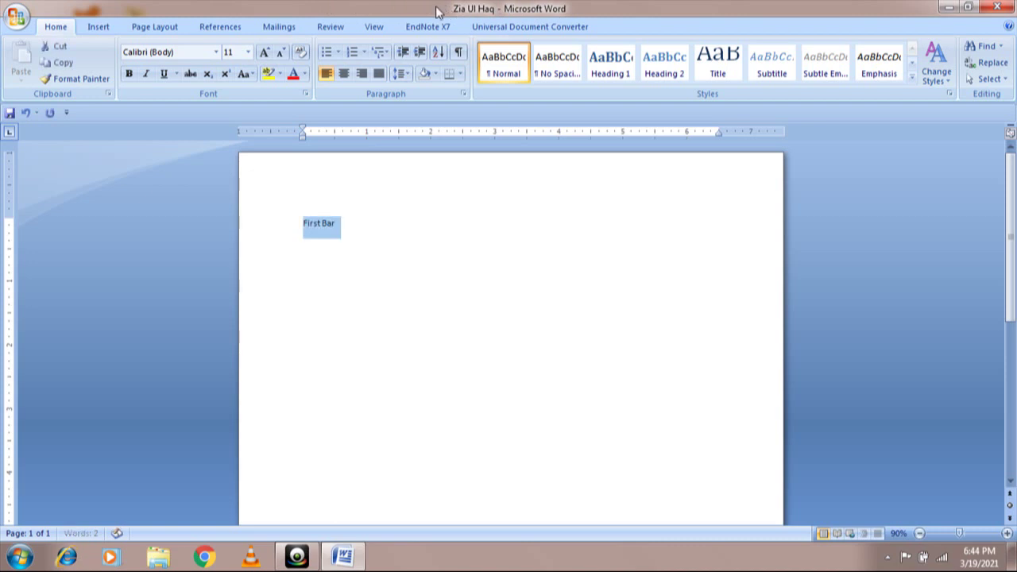
{"action": "left_click", "coordinate": [248, 52]}
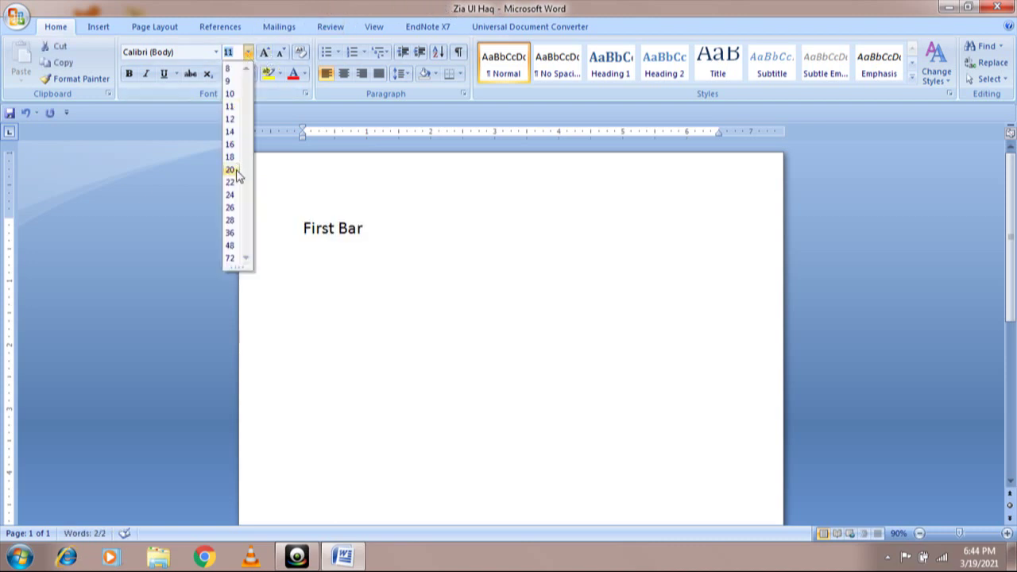
{"action": "left_click", "coordinate": [230, 194]}
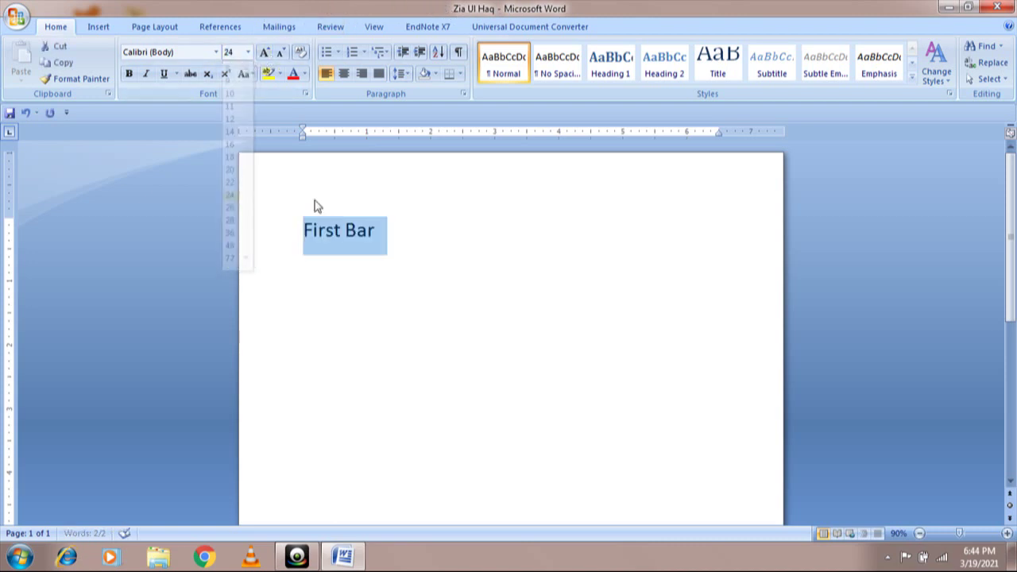
Extend the first line with "... Title Bar" after "First Bar"
{"action": "left_click", "coordinate": [388, 240]}
{"action": "type", "text": "... T"}
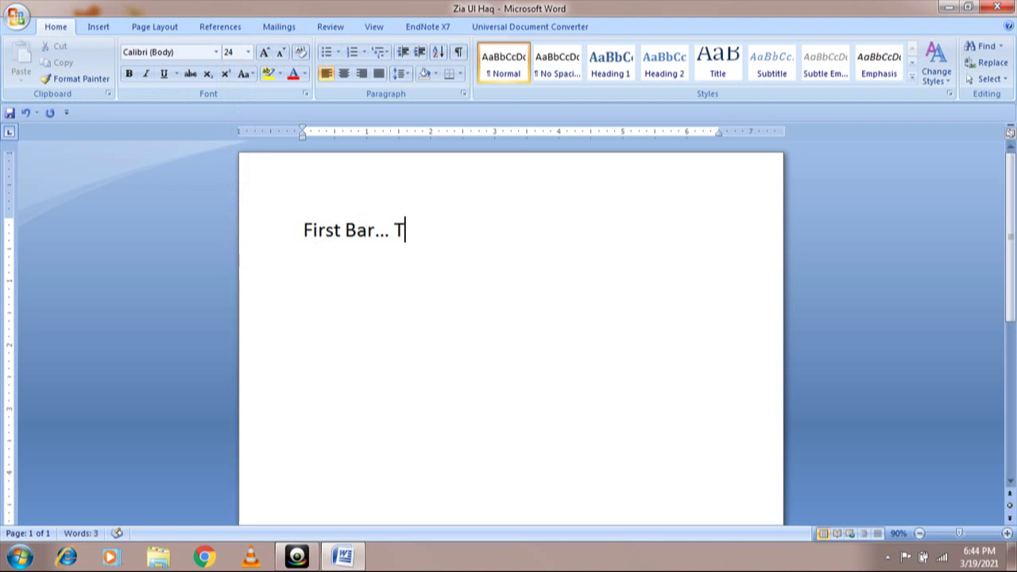
{"action": "type", "text": "itle Bar"}
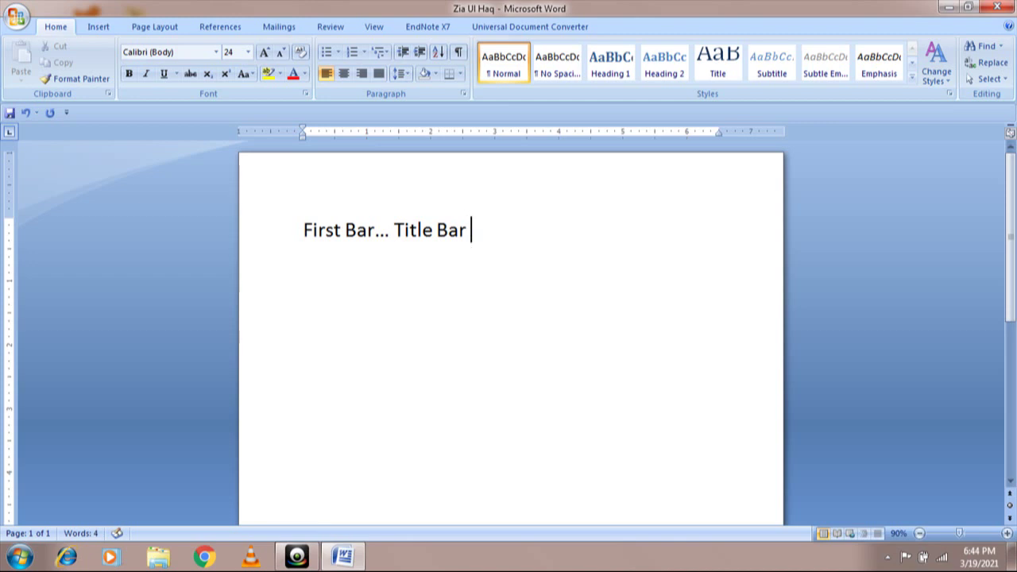
Add a second line reading "Second Bar .... Meny Bar" below the first
{"action": "key", "text": "Return"}
{"action": "key", "text": "Return"}
{"action": "type", "text": "Sec"}
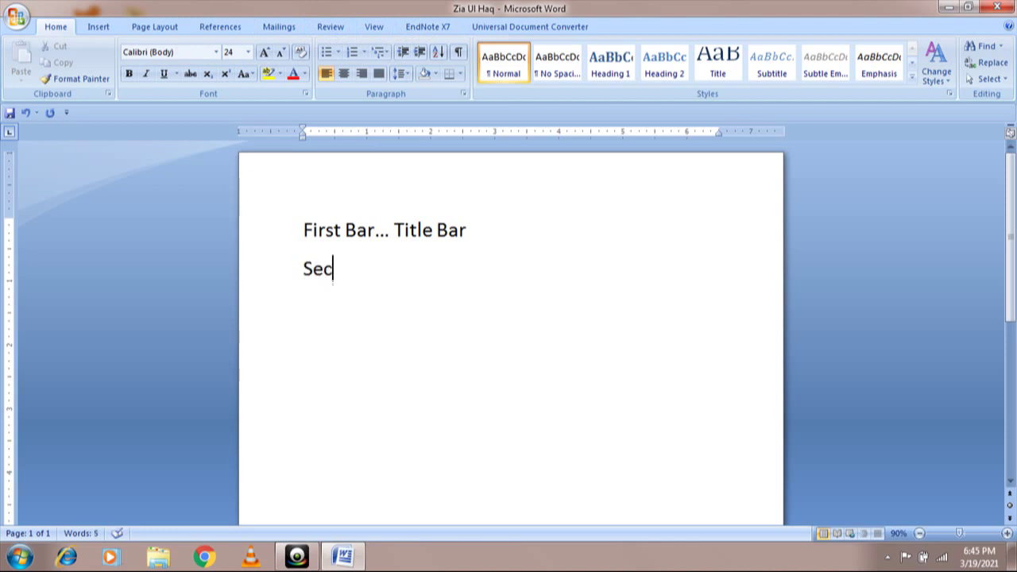
{"action": "type", "text": "ond"}
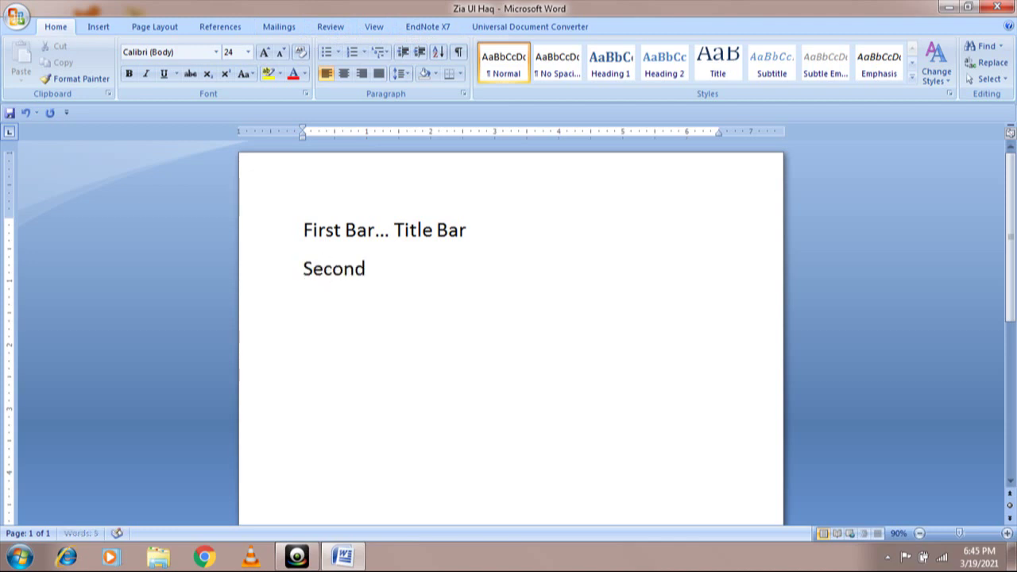
{"action": "type", "text": " Bar "}
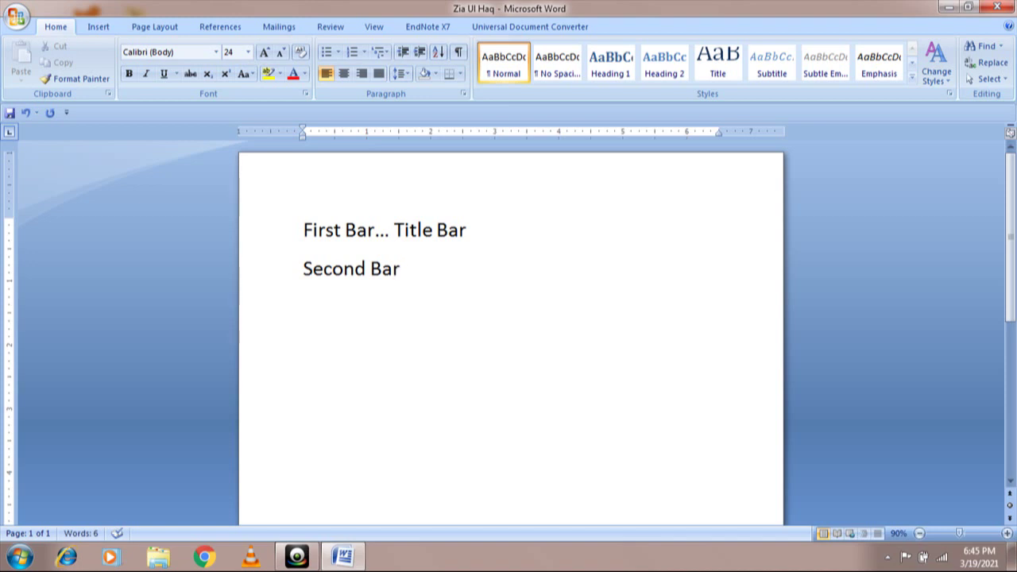
{"action": "type", "text": ".... Meny"}
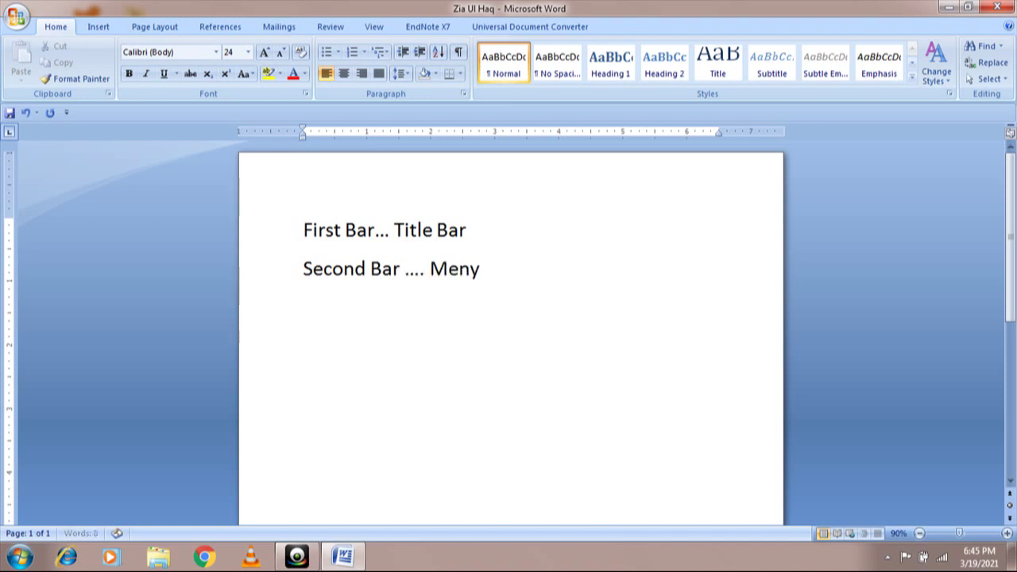
{"action": "type", "text": " Bar"}
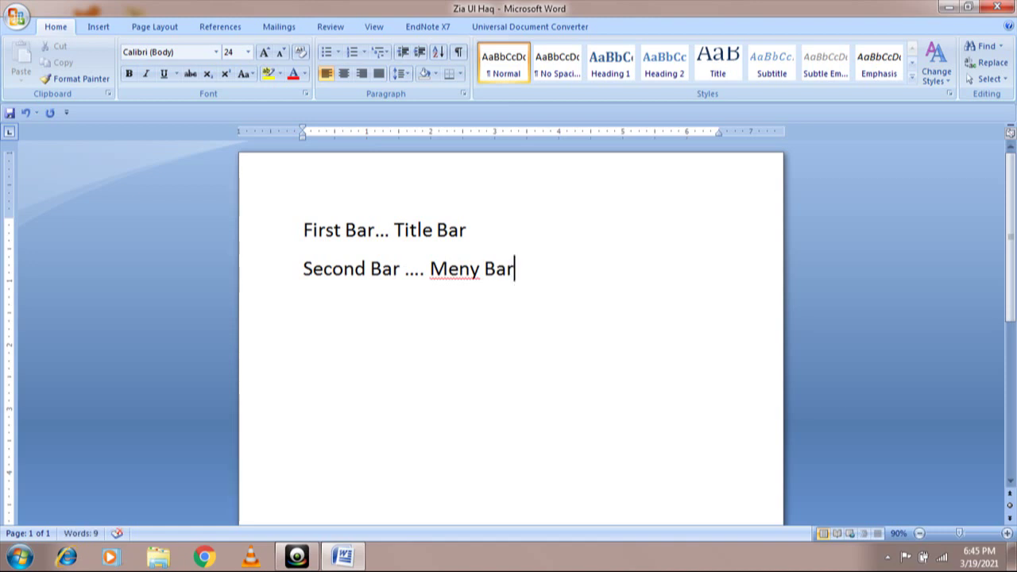
Correct the misspelled word "Meny" in the second line to "Menu"
{"action": "key", "text": "ctrl+Left"}
{"action": "key", "text": "Left"}
{"action": "key", "text": "Left"}
{"action": "key", "text": "Right"}
{"action": "key", "text": "BackSpace"}
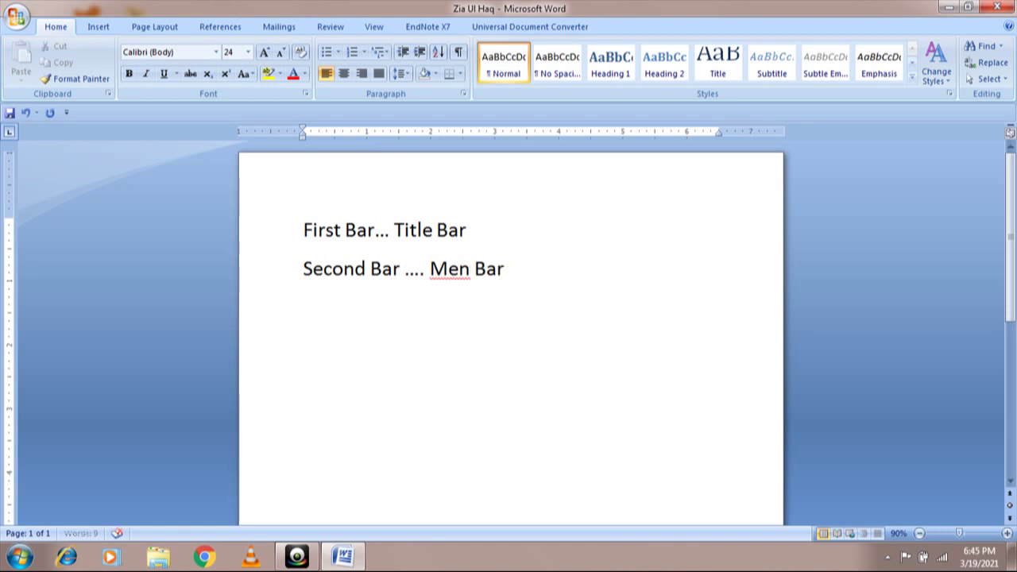
{"action": "type", "text": "u"}
Add a third line reading "Third Bar.... Standard Tool Bar" below the Menu Bar line
{"action": "left_click", "coordinate": [527, 270]}
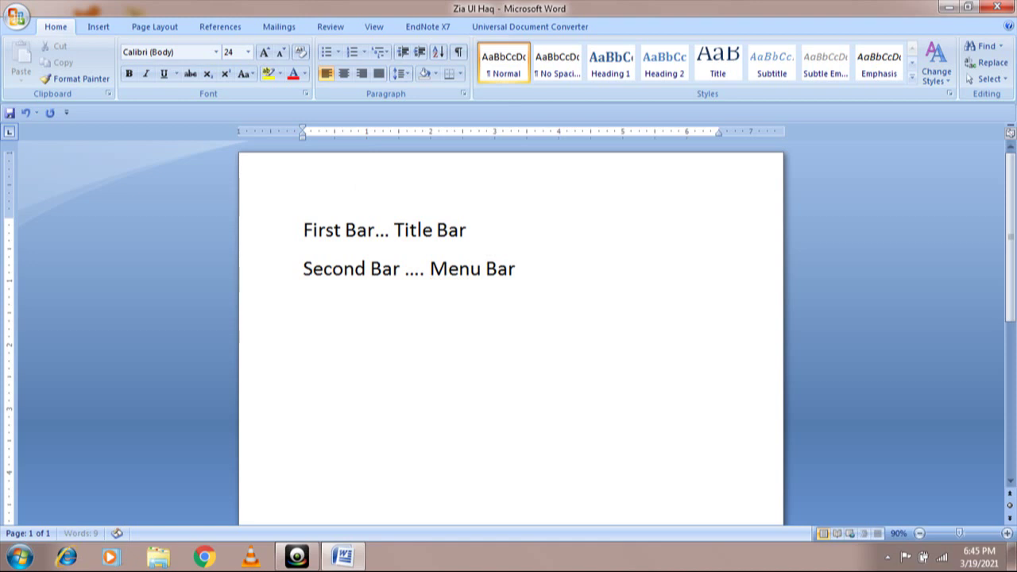
{"action": "key", "text": "Return"}
{"action": "type", "text": "Third Bar"}
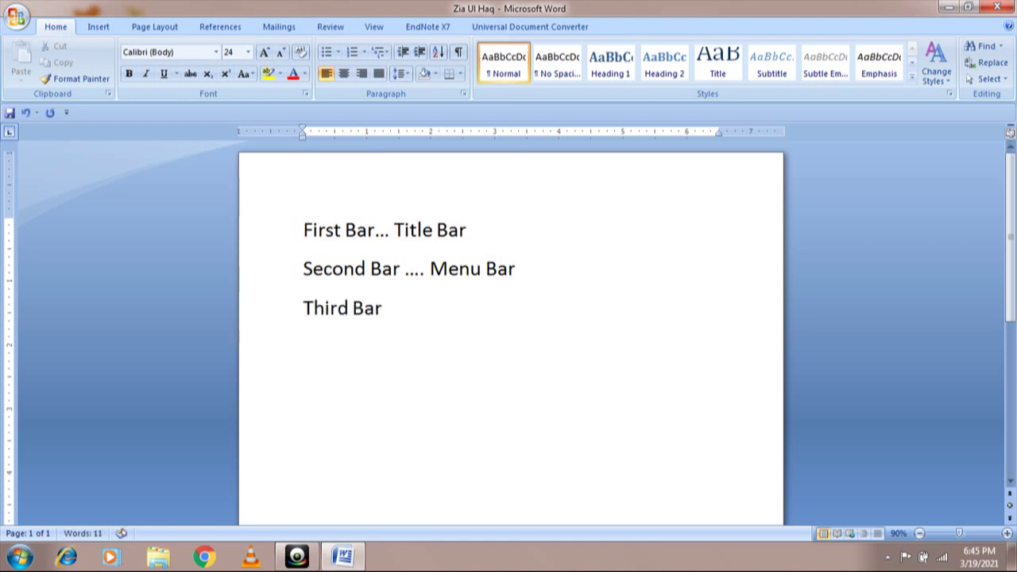
{"action": "type", "text": "...."}
{"action": "type", "text": "Sta"}
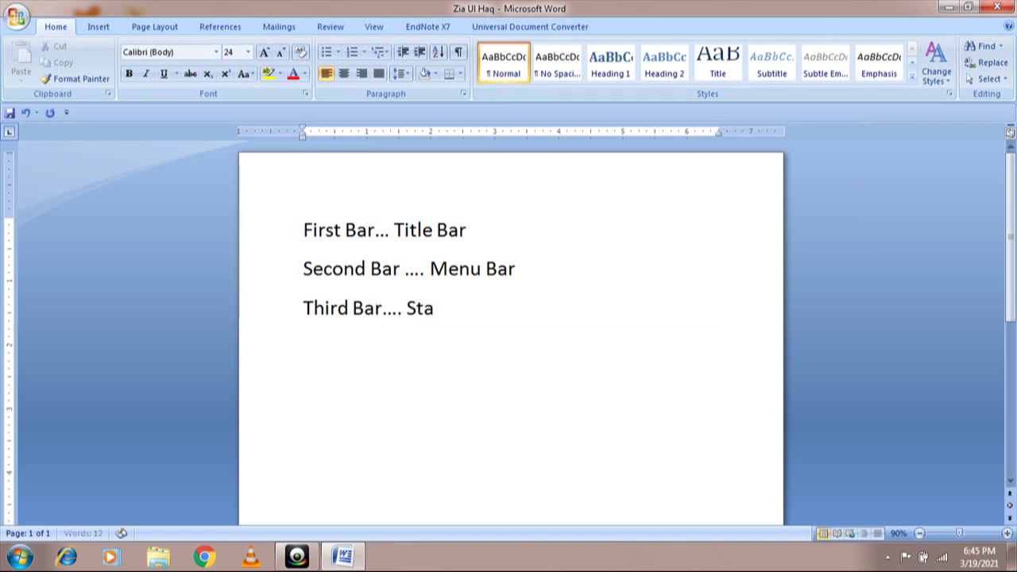
{"action": "type", "text": "ndard To"}
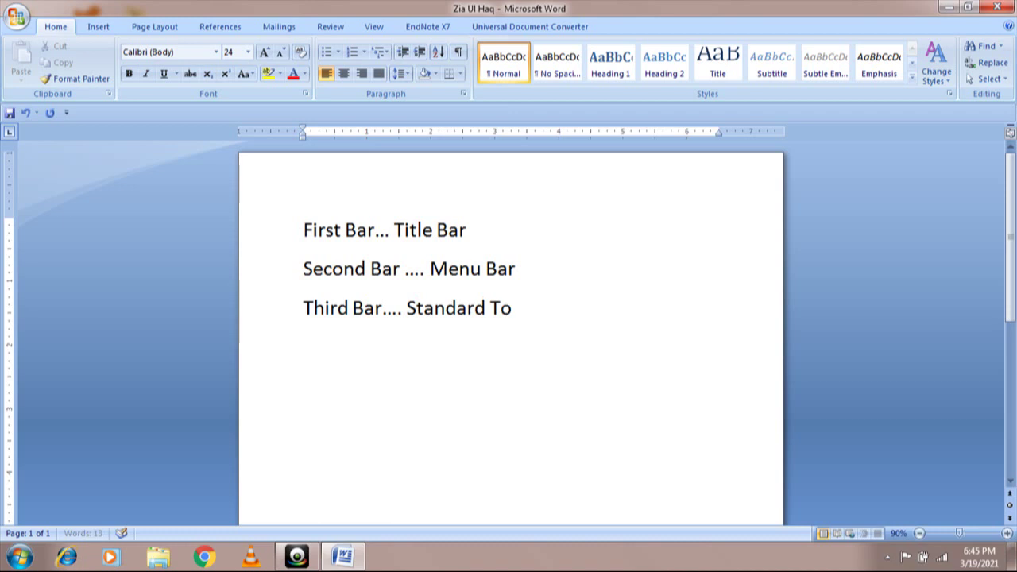
{"action": "type", "text": "ol Bar"}
Start a fourth line reading "Fourth Bar..." below the Standard Tool Bar line
{"action": "key", "text": "Return"}
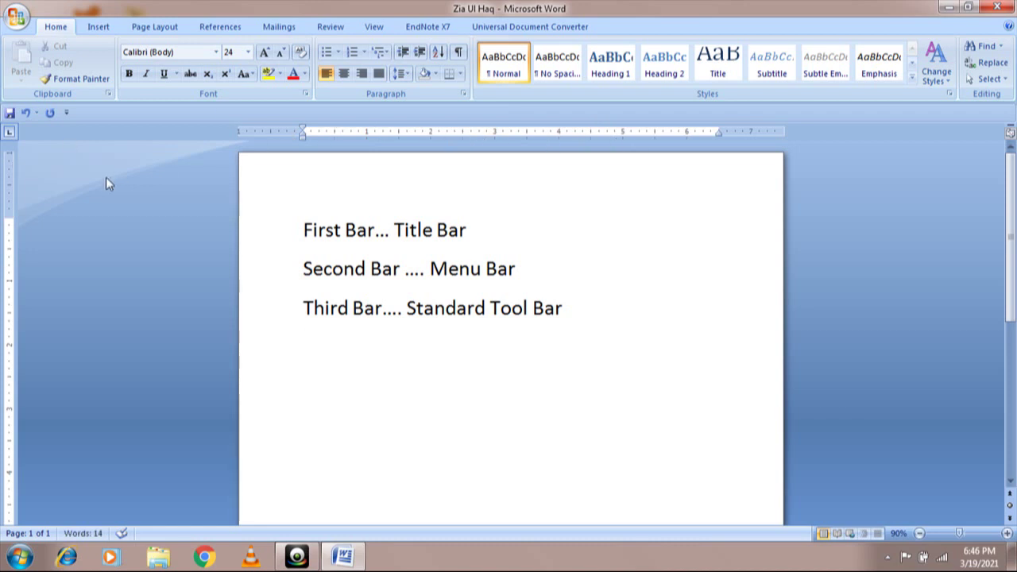
{"action": "type", "text": "Fourth B"}
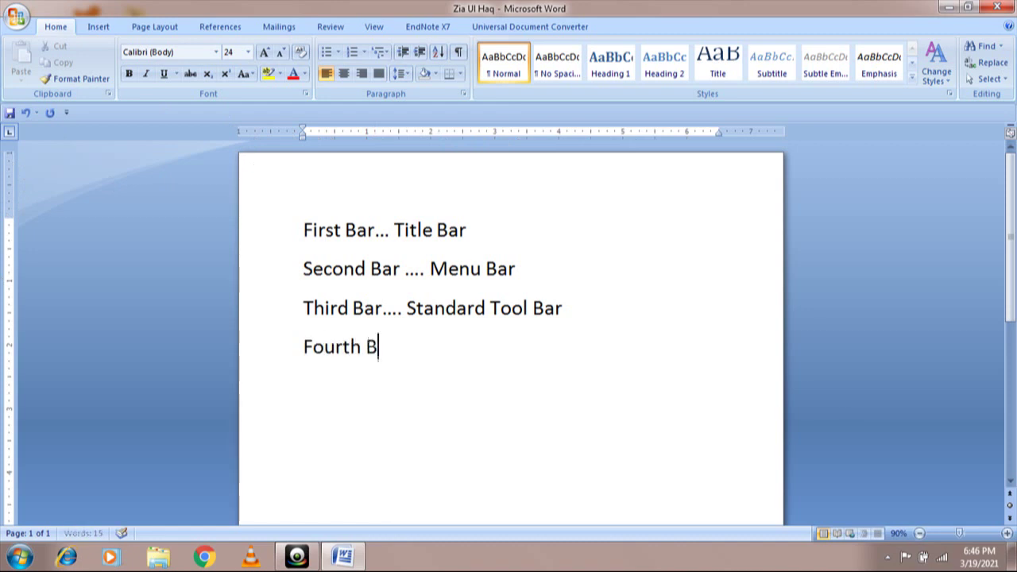
{"action": "type", "text": "ae"}
{"action": "key", "text": "BackSpace"}
{"action": "type", "text": "r..."}
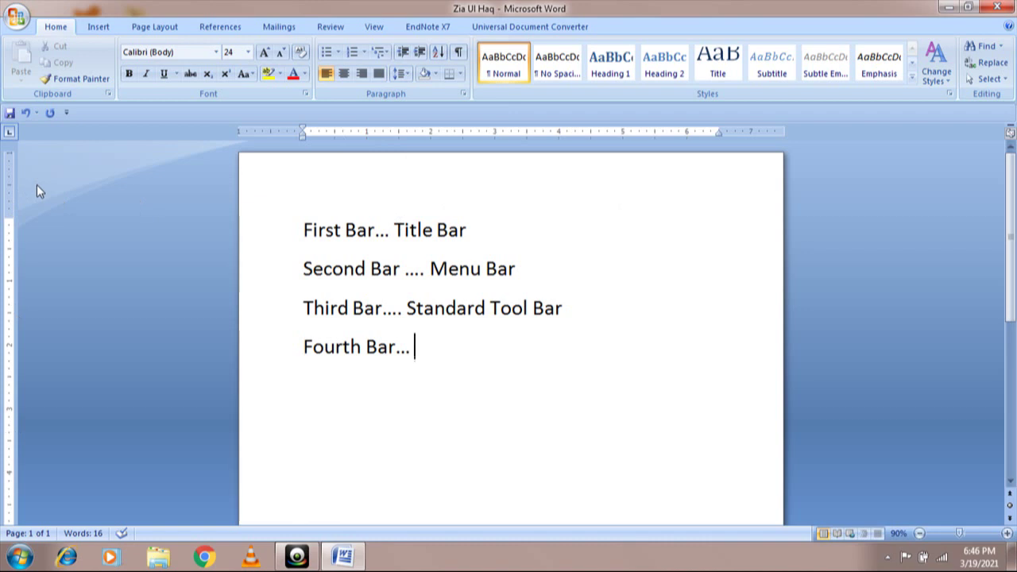
Cycle through the ruler's tab stop types, and hide and redisplay the rulers
{"action": "left_click", "coordinate": [9, 134]}
{"action": "left_click", "coordinate": [9, 134]}
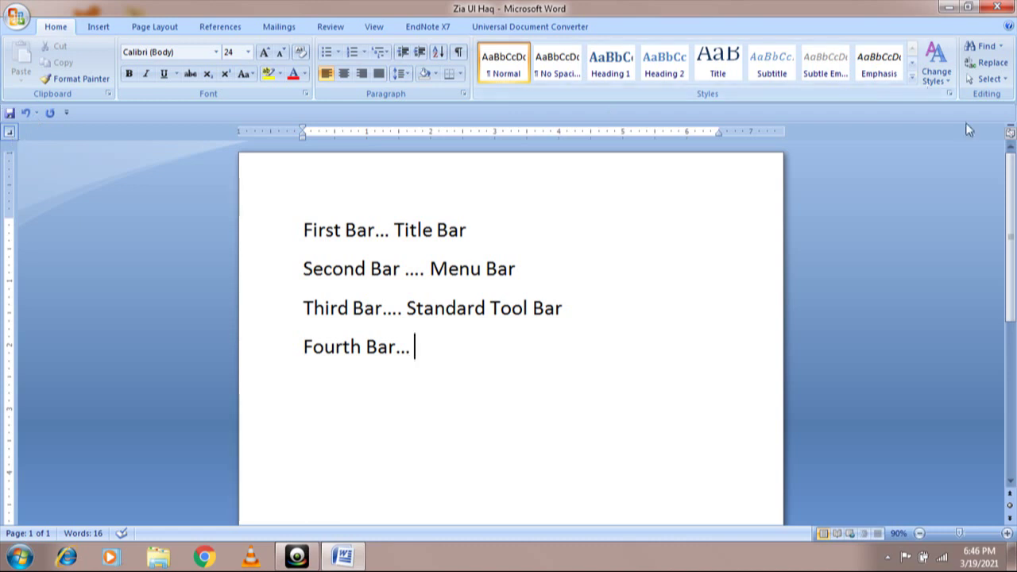
{"action": "left_click", "coordinate": [1010, 136]}
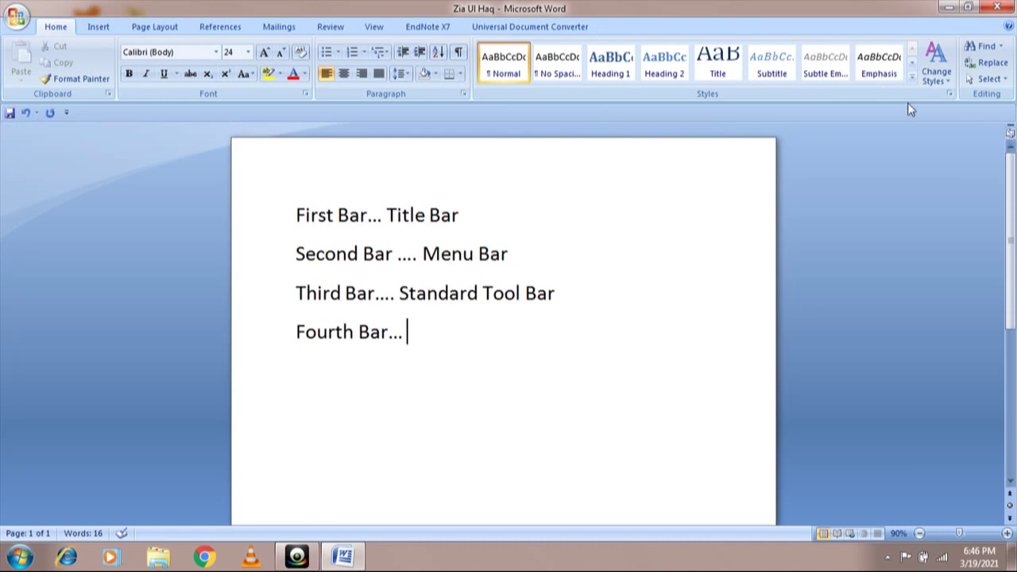
{"action": "left_click", "coordinate": [1010, 134]}
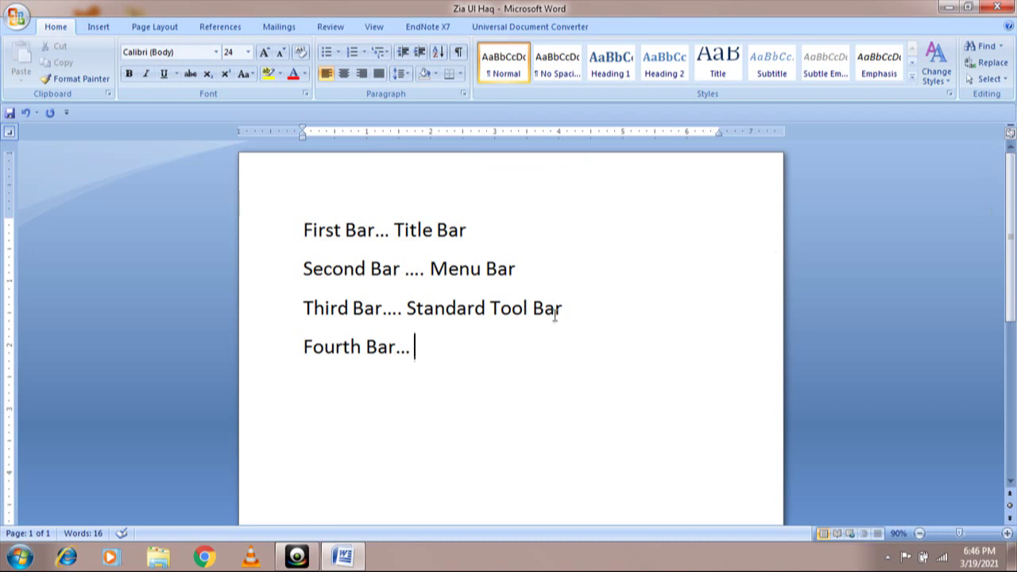
Complete the fourth line with "Ruler Bar" and start a fifth line reading "Fifth Bar..."
{"action": "type", "text": "Ruler Bar "}
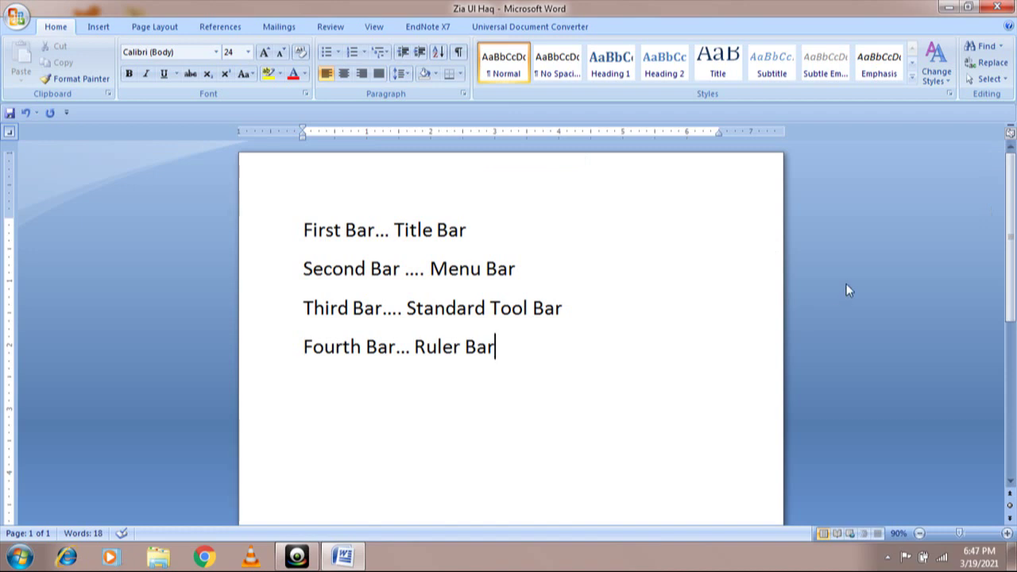
{"action": "type", "text": "Fifth"}
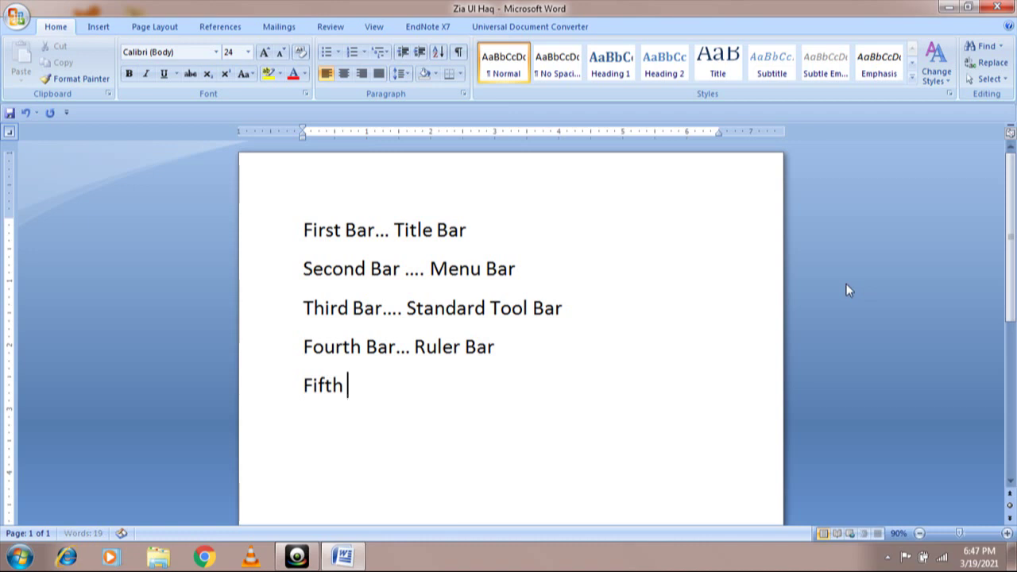
{"action": "type", "text": " Bar..."}
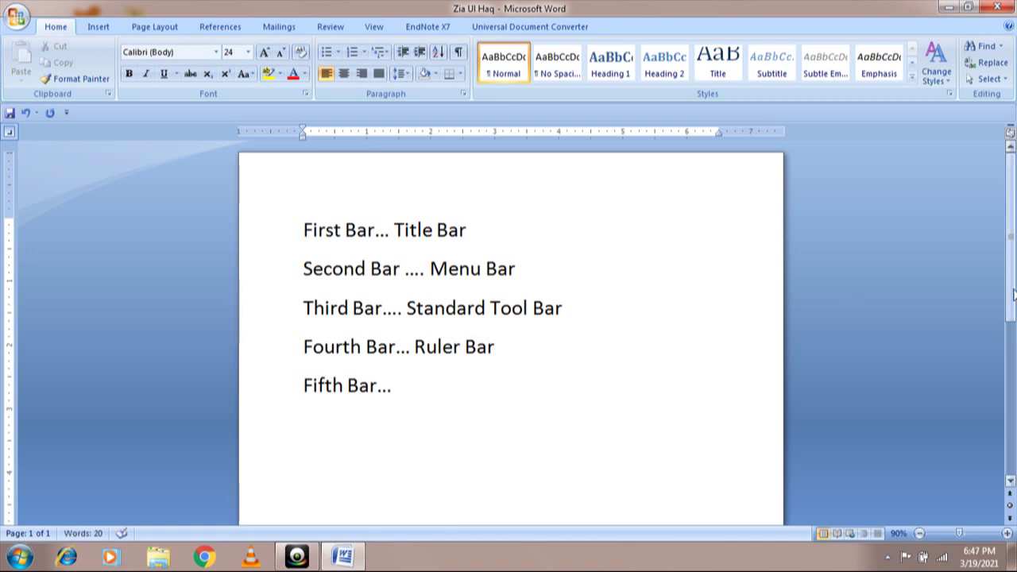
Zoom the document in to 170% and look over the enlarged list of bars in both scroll directions
{"action": "scroll", "coordinate": [1013, 294], "scroll_direction": "down", "scroll_amount": 10}
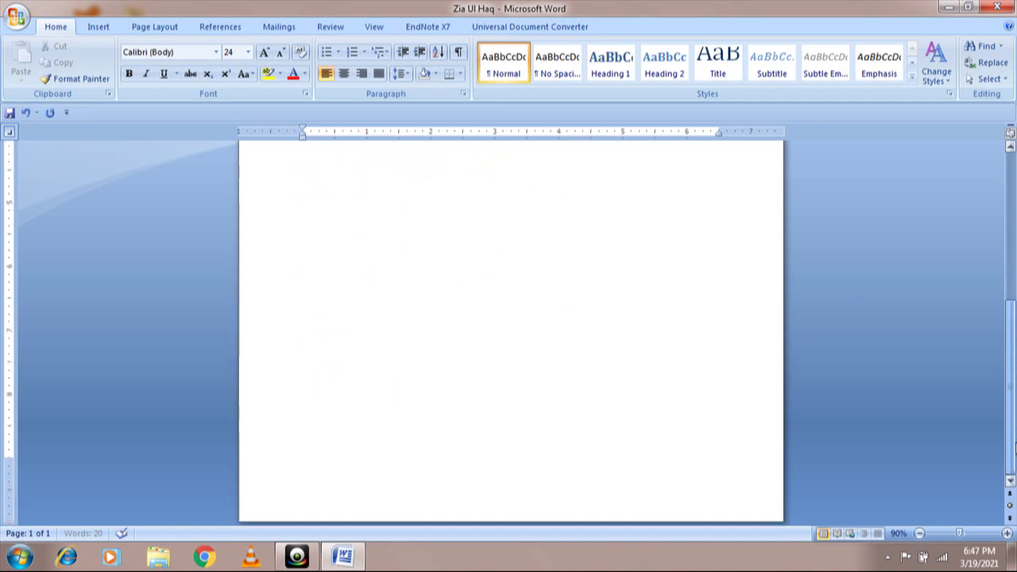
{"action": "scroll", "coordinate": [1005, 213], "scroll_direction": "up", "scroll_amount": 10}
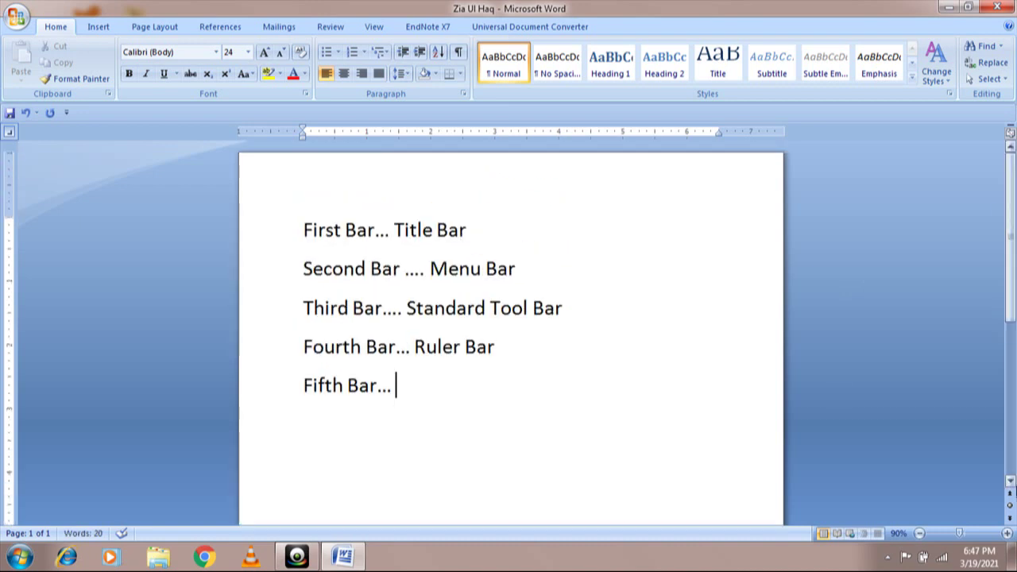
{"action": "left_click", "coordinate": [1005, 534]}
{"action": "left_click", "coordinate": [1005, 535]}
{"action": "left_click", "coordinate": [1006, 535]}
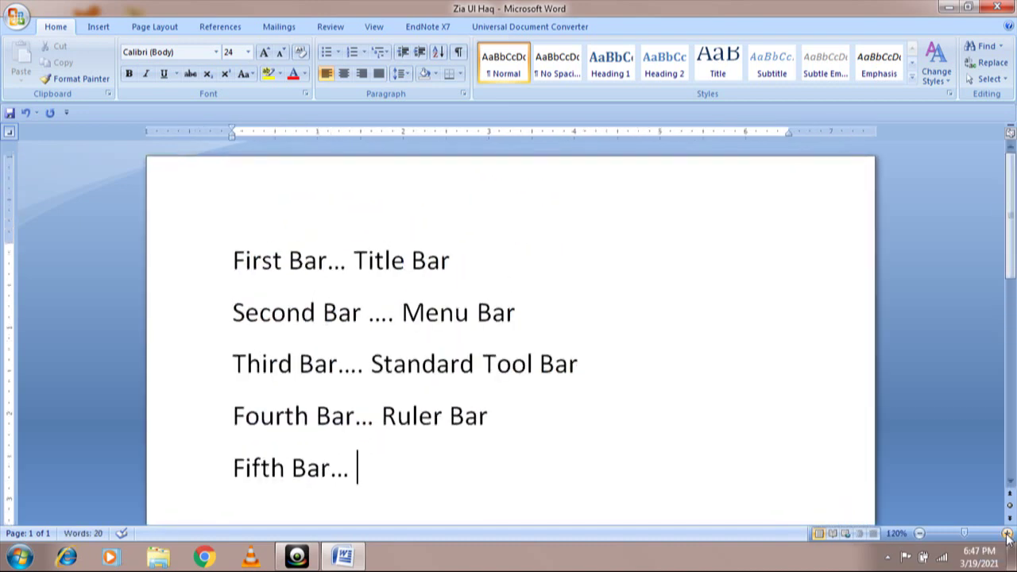
{"action": "left_click", "coordinate": [1006, 535]}
{"action": "left_click", "coordinate": [1006, 534]}
{"action": "left_click", "coordinate": [1005, 534]}
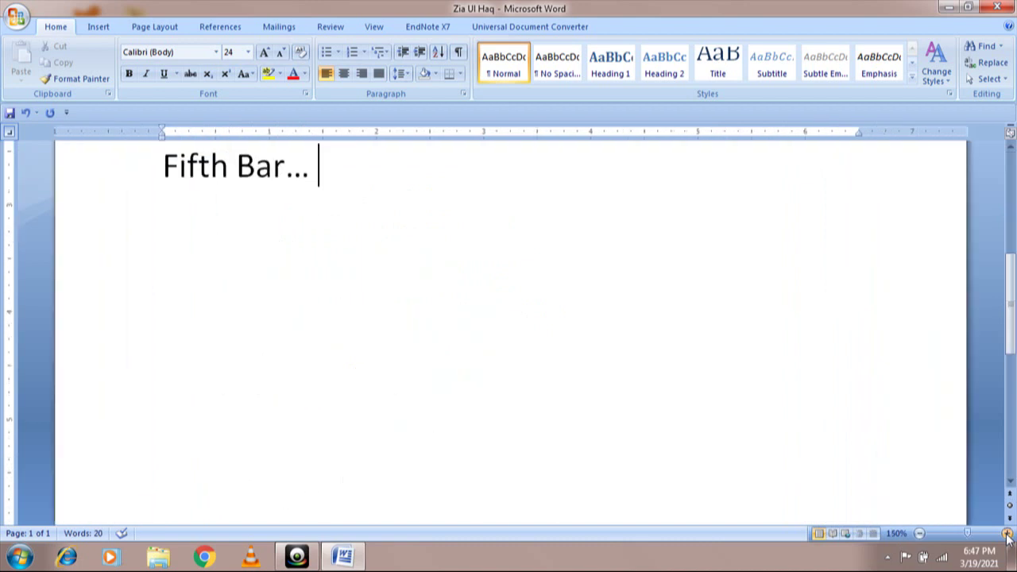
{"action": "left_click", "coordinate": [1005, 535]}
{"action": "left_click", "coordinate": [1005, 534]}
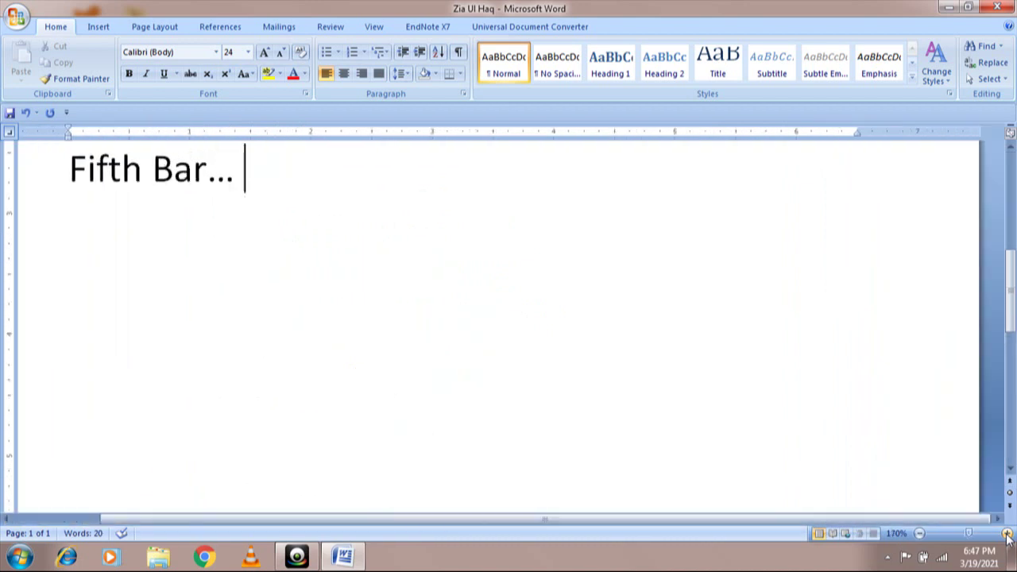
{"action": "mouse_move", "coordinate": [891, 517]}
{"action": "left_mouse_down"}
{"action": "mouse_move", "coordinate": [810, 518]}
{"action": "mouse_move", "coordinate": [902, 533]}
{"action": "mouse_move", "coordinate": [808, 521]}
{"action": "mouse_move", "coordinate": [879, 518]}
{"action": "left_mouse_up"}
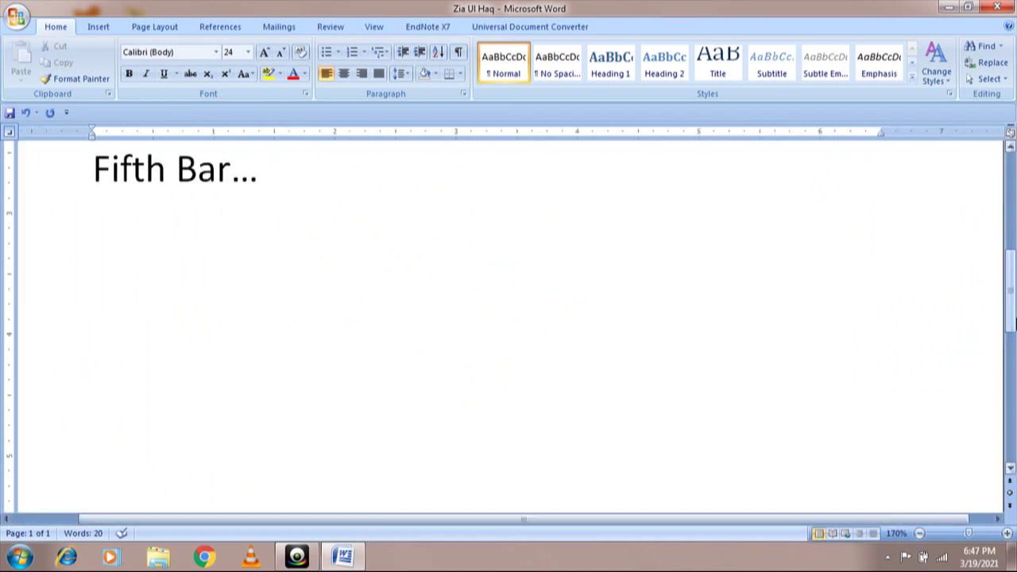
{"action": "left_click_drag", "start_coordinate": [1010, 332], "coordinate": [1010, 294]}
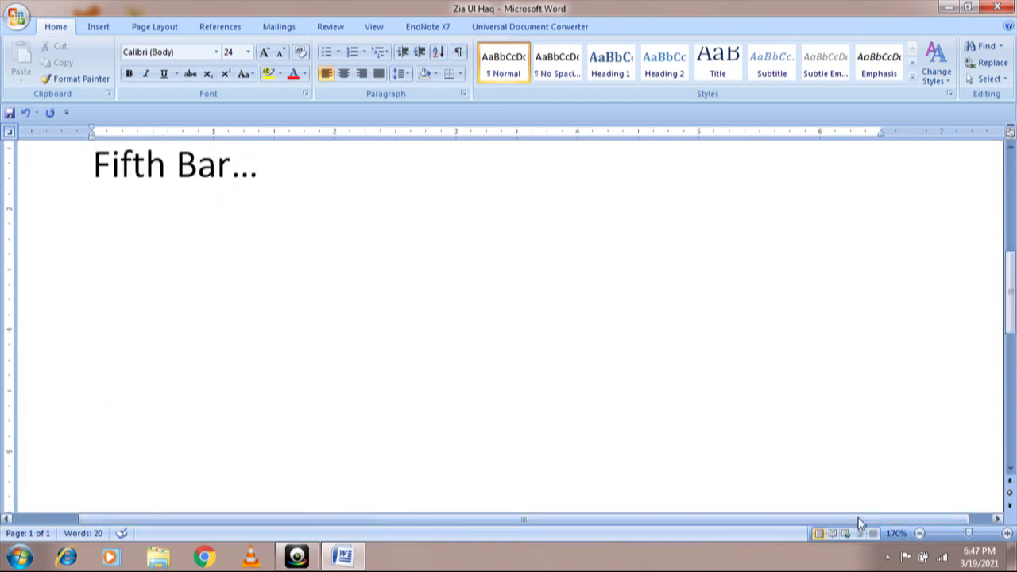
{"action": "left_click_drag", "start_coordinate": [856, 517], "coordinate": [895, 518]}
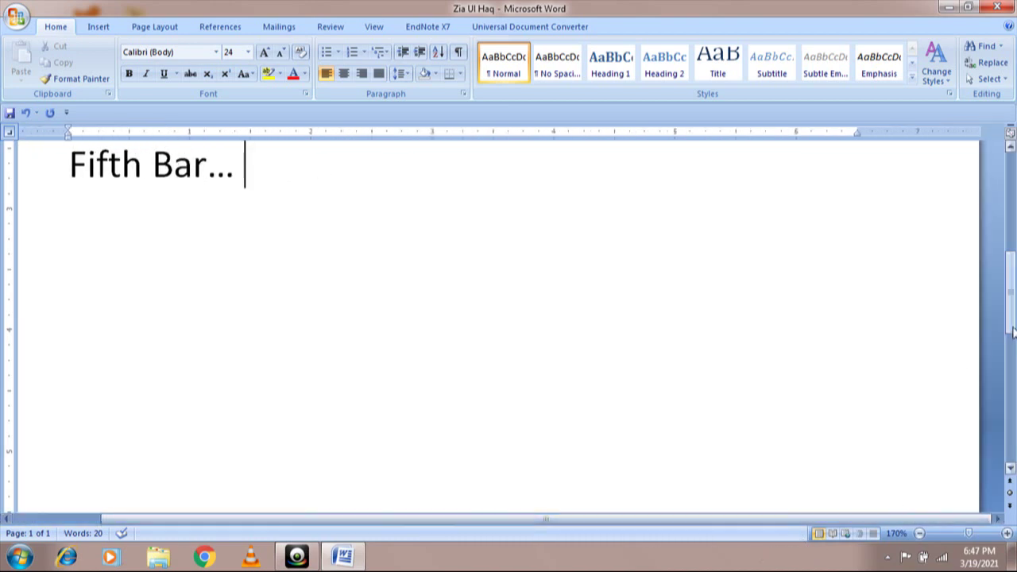
{"action": "left_click_drag", "start_coordinate": [1010, 306], "coordinate": [1010, 186]}
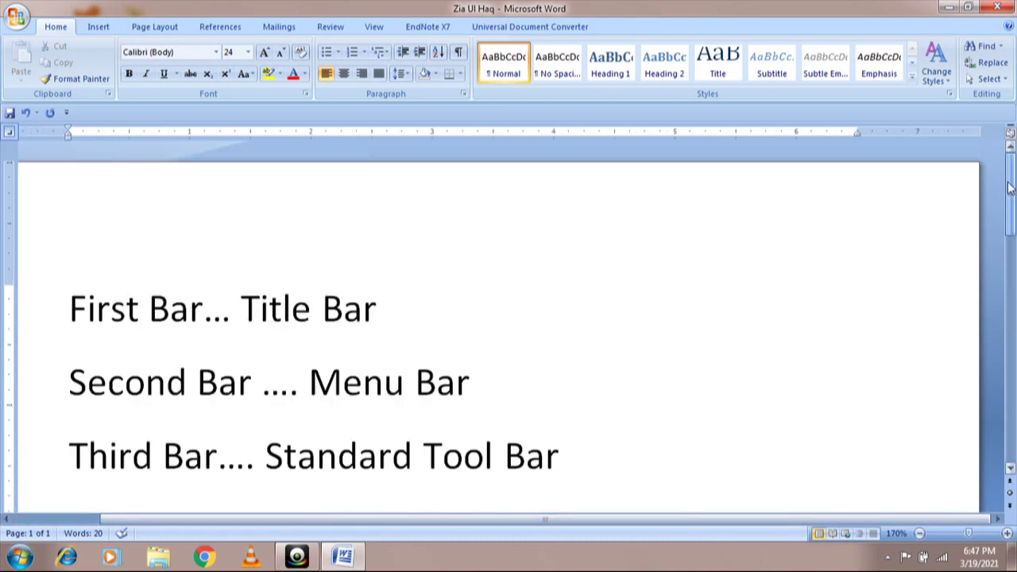
{"action": "scroll", "coordinate": [924, 479], "scroll_direction": "down", "scroll_amount": 1}
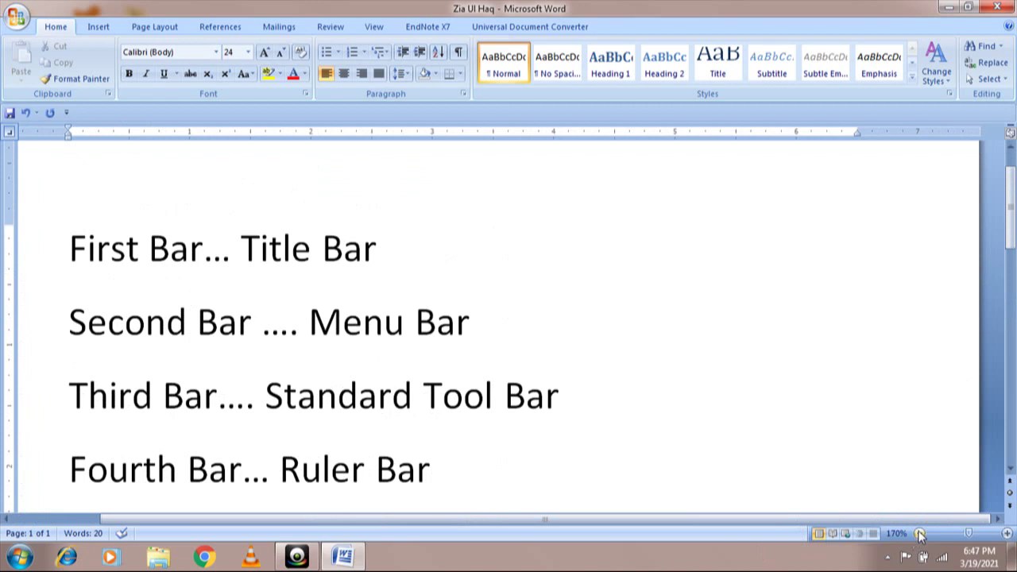
Reduce the document zoom to 100%
{"action": "left_click", "coordinate": [919, 533]}
{"action": "left_click", "coordinate": [919, 533]}
{"action": "left_click", "coordinate": [919, 533]}
{"action": "left_click", "coordinate": [919, 533]}
{"action": "left_click", "coordinate": [919, 533]}
{"action": "left_click", "coordinate": [919, 533]}
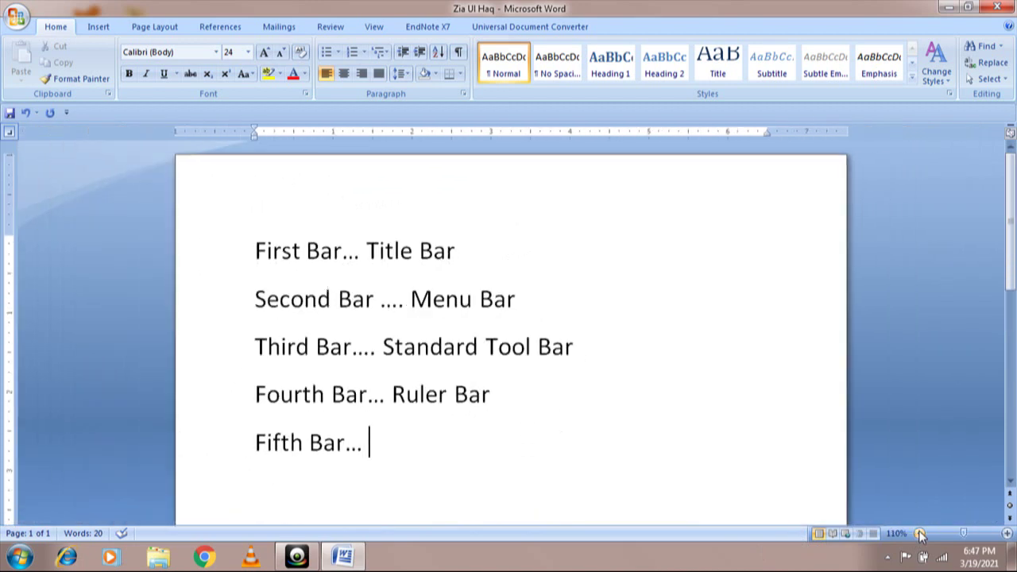
{"action": "left_click", "coordinate": [919, 533]}
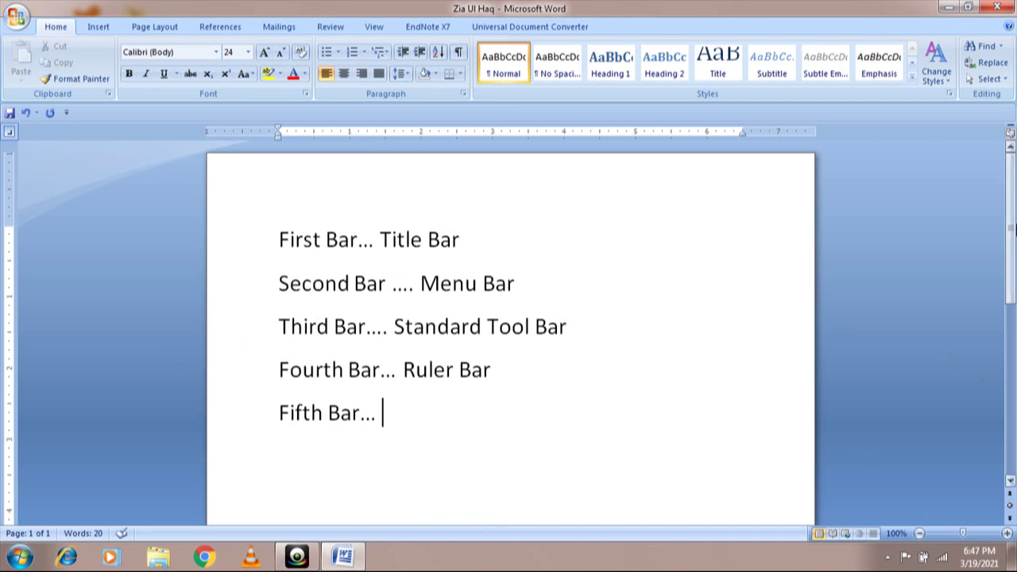
Complete the fifth line with "Scroll Bar", fixing the misspelled "Scrol" with the suggested spelling "Scroll"
{"action": "scroll", "coordinate": [1012, 270], "scroll_direction": "down", "scroll_amount": 1}
{"action": "scroll", "coordinate": [1012, 270], "scroll_direction": "down", "scroll_amount": 5}
{"action": "scroll", "coordinate": [1012, 270], "scroll_direction": "up", "scroll_amount": 6}
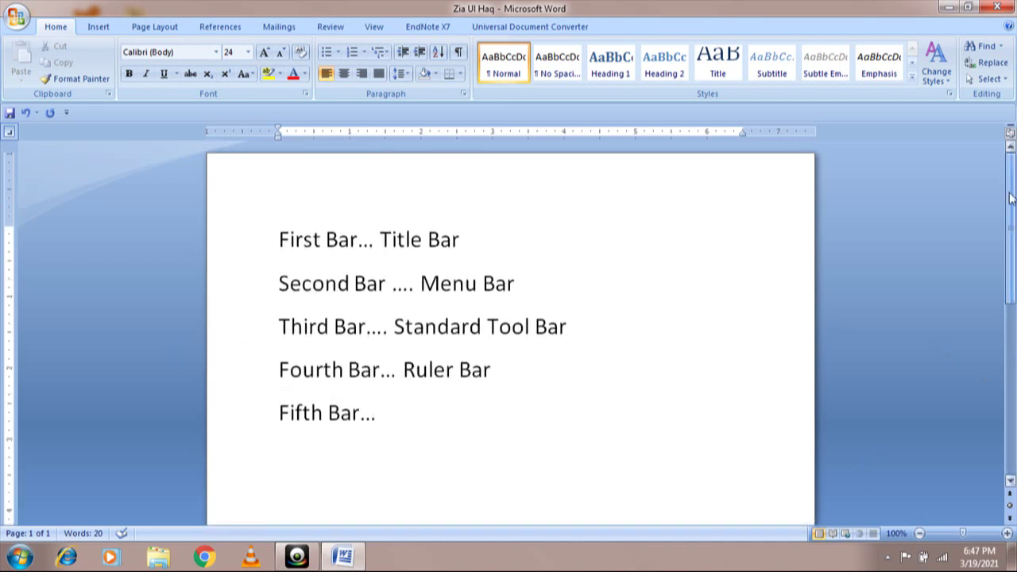
{"action": "scroll", "coordinate": [1010, 273], "scroll_direction": "down", "scroll_amount": 2}
{"action": "scroll", "coordinate": [1011, 273], "scroll_direction": "down", "scroll_amount": 5}
{"action": "scroll", "coordinate": [1012, 239], "scroll_direction": "up", "scroll_amount": 7}
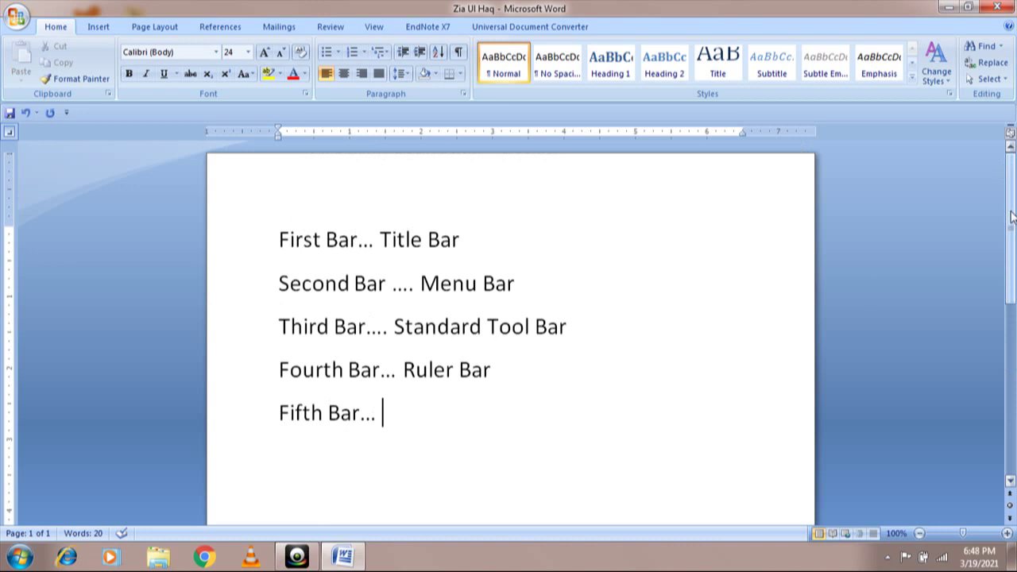
{"action": "type", "text": "Scr"}
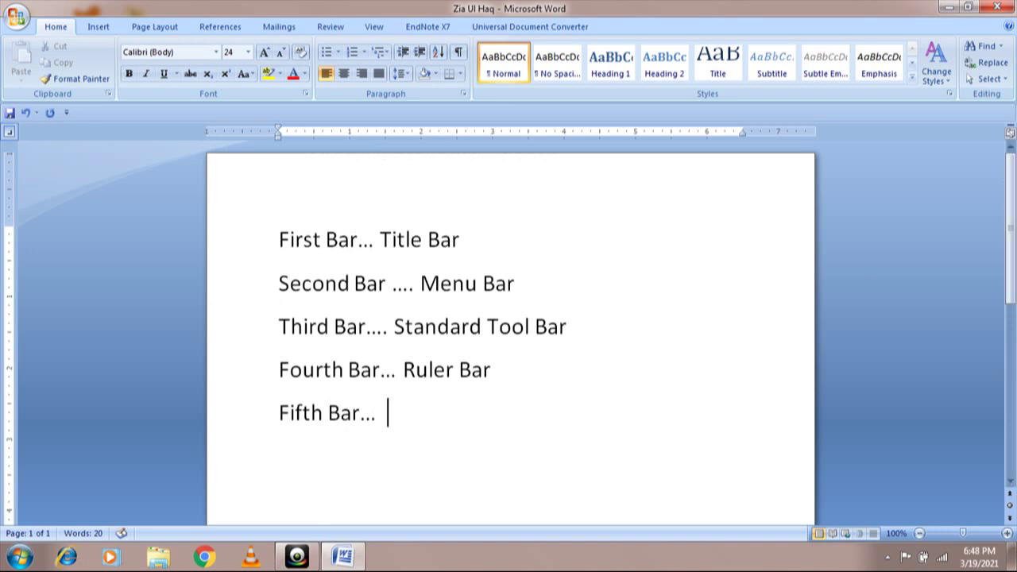
{"action": "type", "text": "ol"}
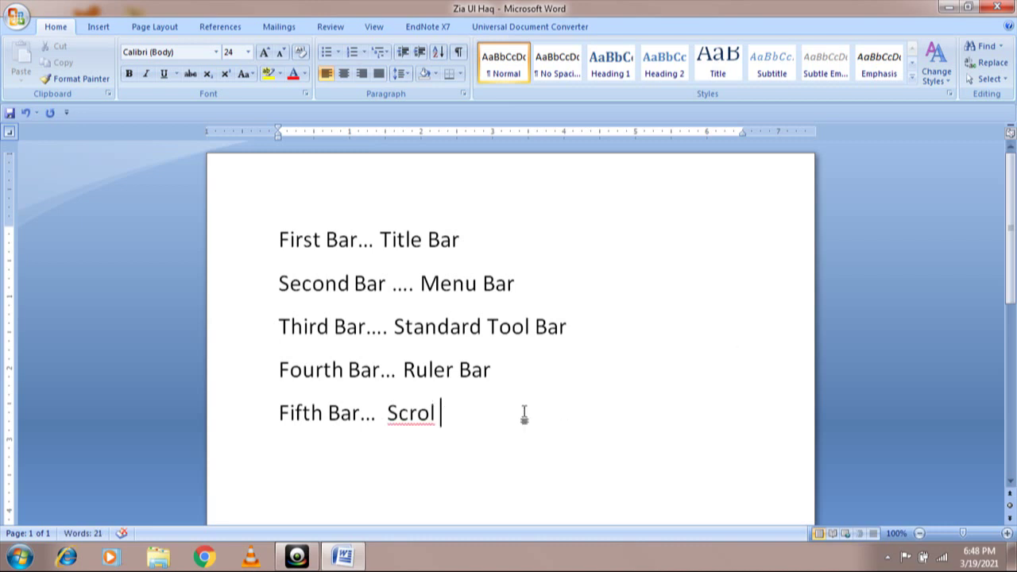
{"action": "right_click", "coordinate": [422, 428]}
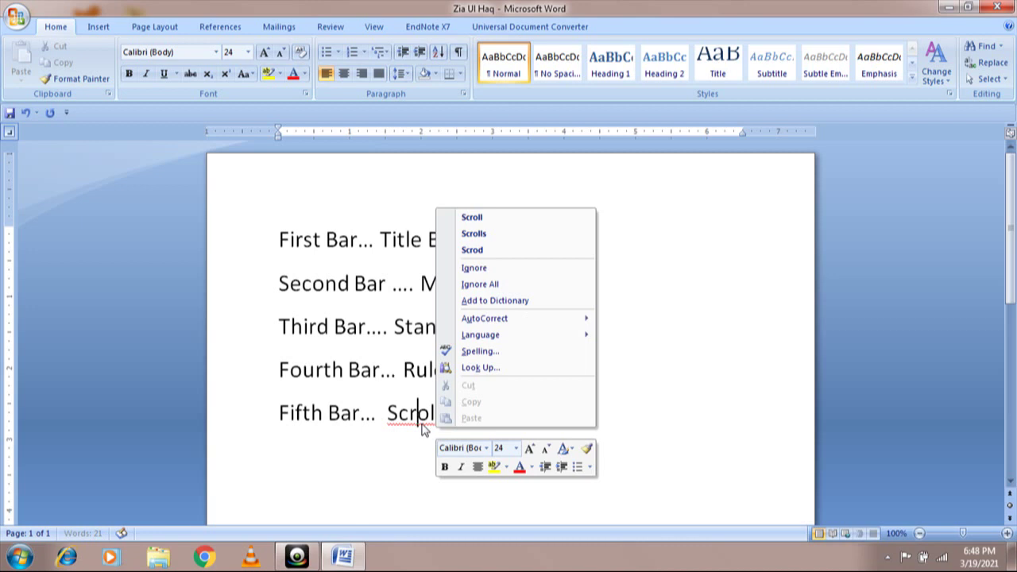
{"action": "left_click", "coordinate": [486, 220]}
{"action": "type", "text": "Bar"}
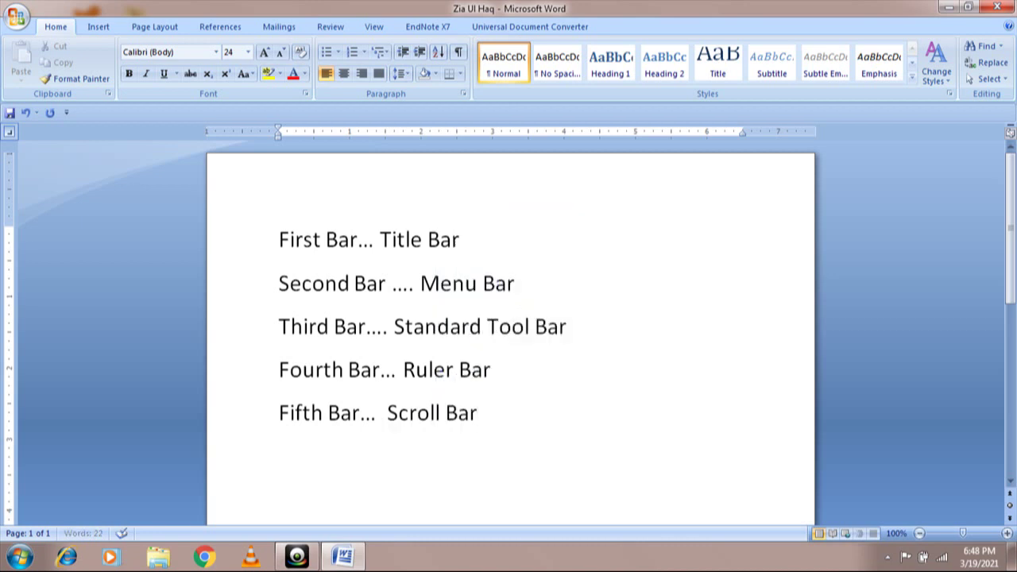
Add a sixth line reading "Six Bar... Status Bar" below the Scroll Bar line
{"action": "key", "text": "Return"}
{"action": "type", "text": "Six Bar"}
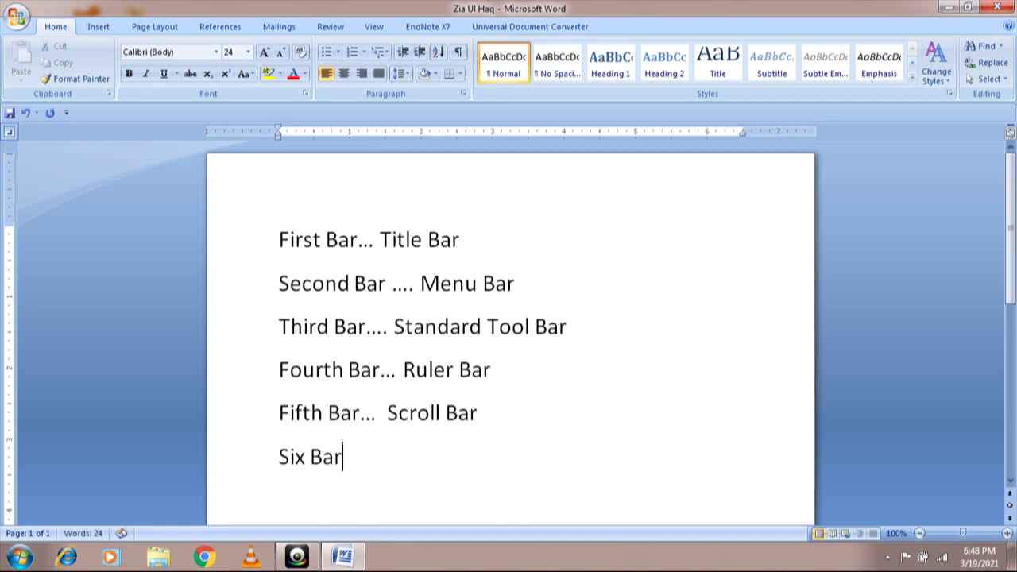
{"action": "type", "text": "..."}
{"action": "key", "text": "Return"}
{"action": "left_click", "coordinate": [459, 464]}
{"action": "type", "text": "Status Bar"}
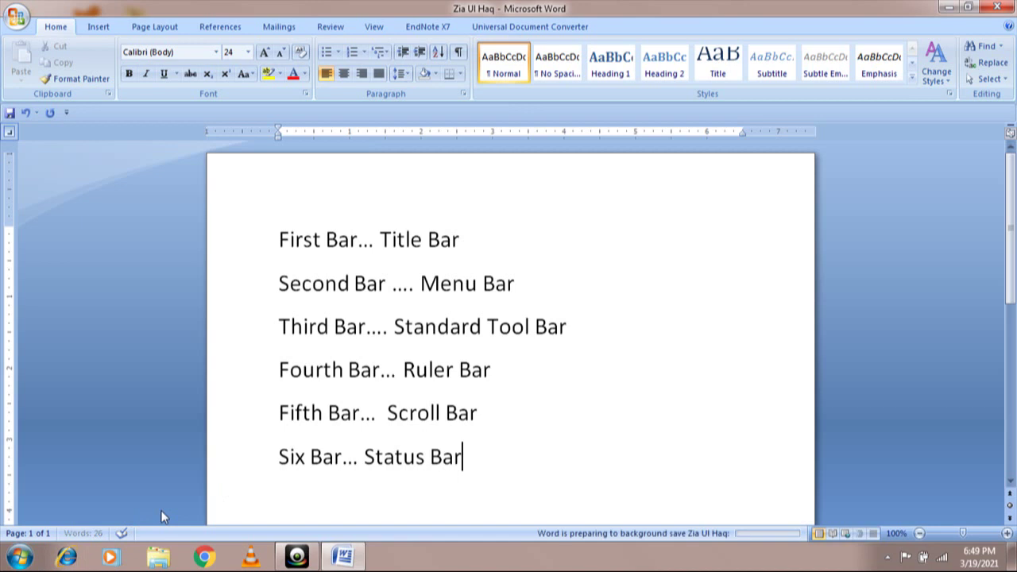
Select the whole sixth line and the whole fifth line one after the other to check their word counts
{"action": "left_click", "coordinate": [119, 482]}
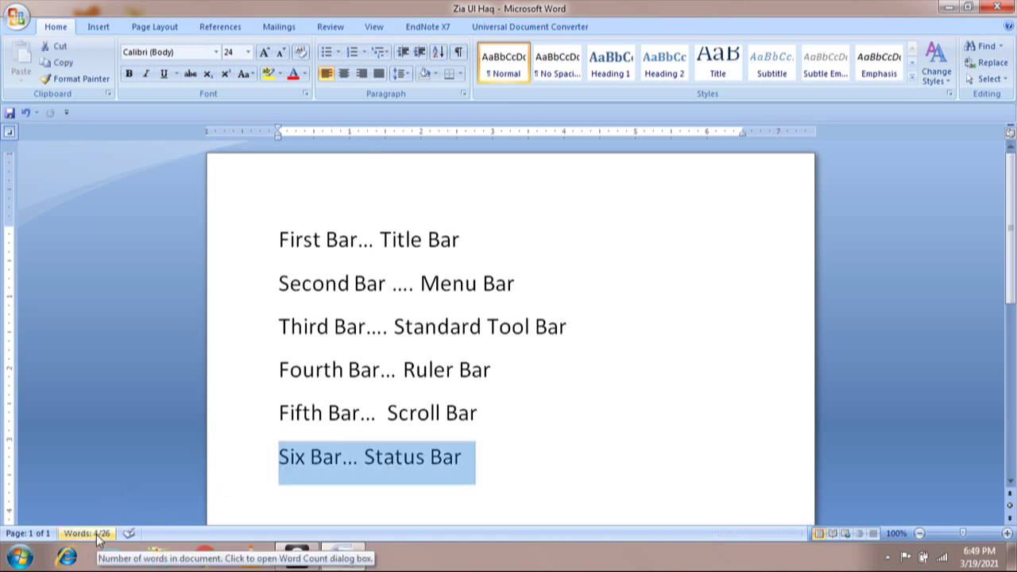
{"action": "left_click", "coordinate": [176, 422]}
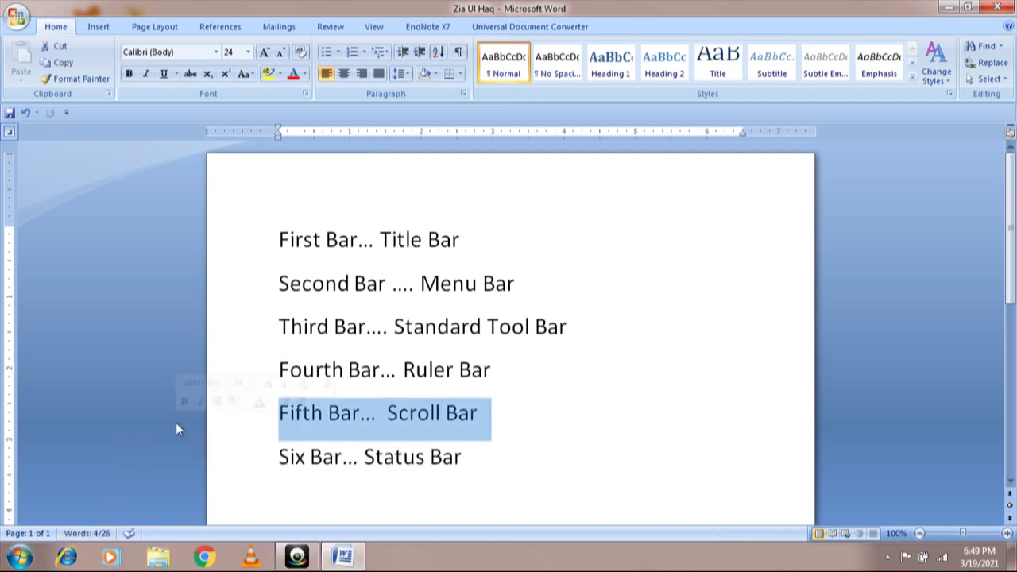
Deselect the fifth line to check the document's total word count, and browse the page down and back up
{"action": "left_click", "coordinate": [358, 329]}
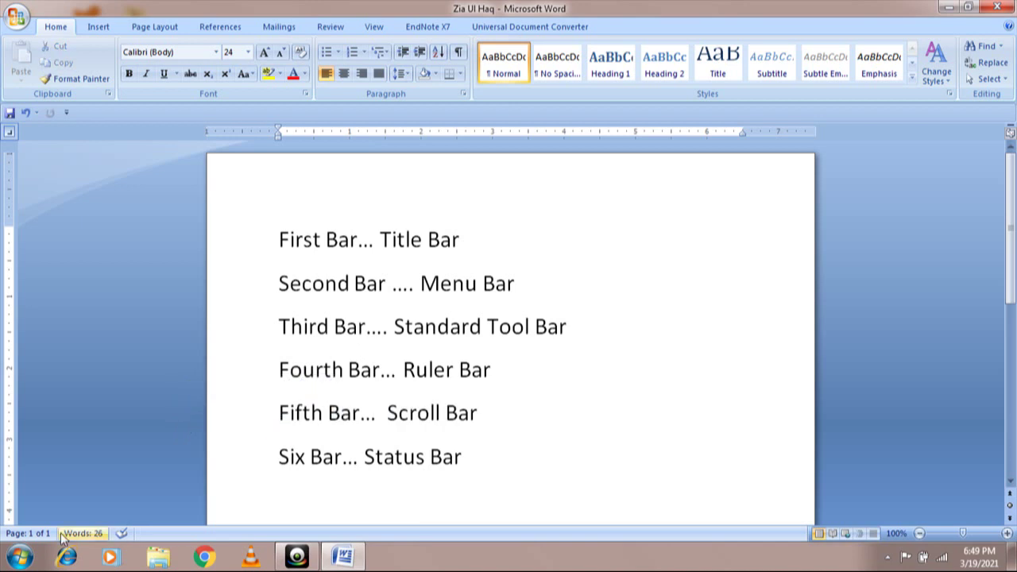
{"action": "scroll", "coordinate": [999, 320], "scroll_direction": "down", "scroll_amount": 5}
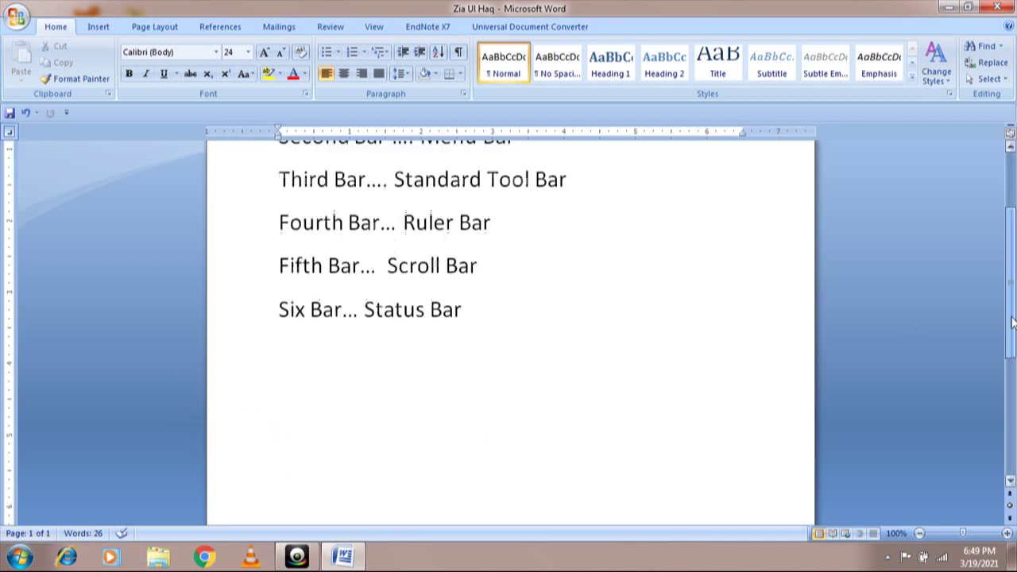
{"action": "scroll", "coordinate": [999, 320], "scroll_direction": "up", "scroll_amount": 5}
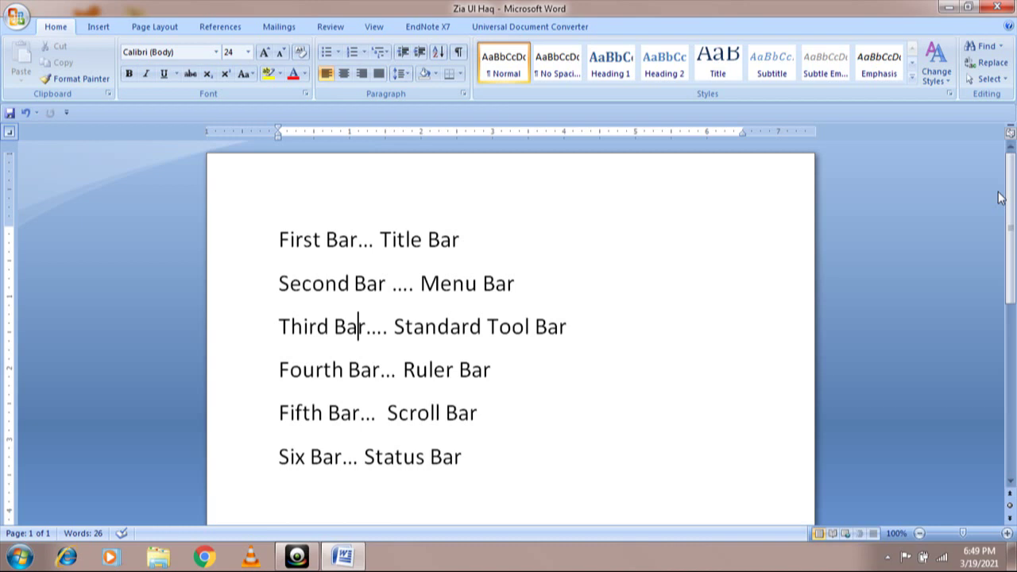
{"action": "left_click_drag", "start_coordinate": [1011, 199], "coordinate": [1012, 165]}
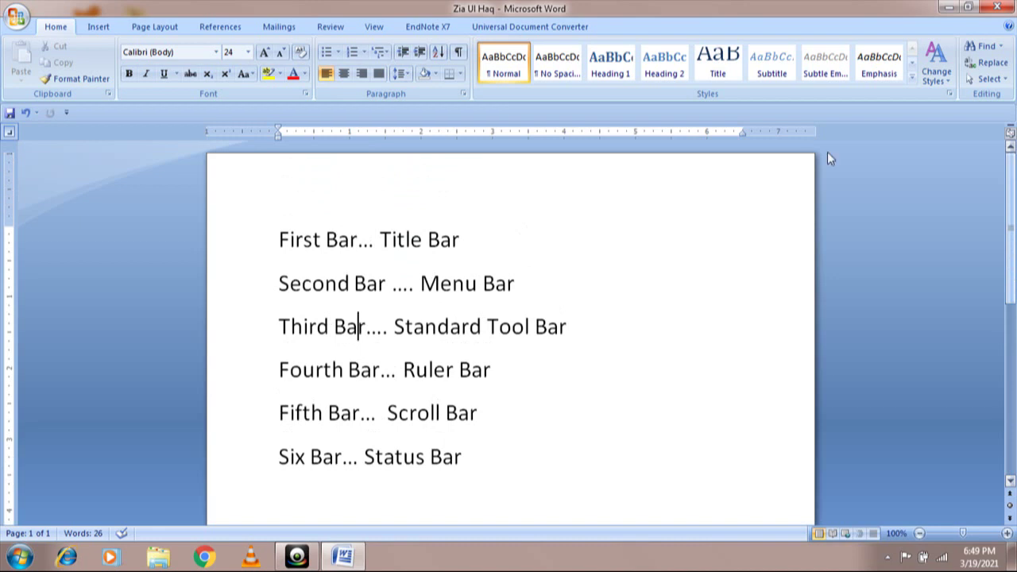
{"action": "left_click", "coordinate": [331, 304]}
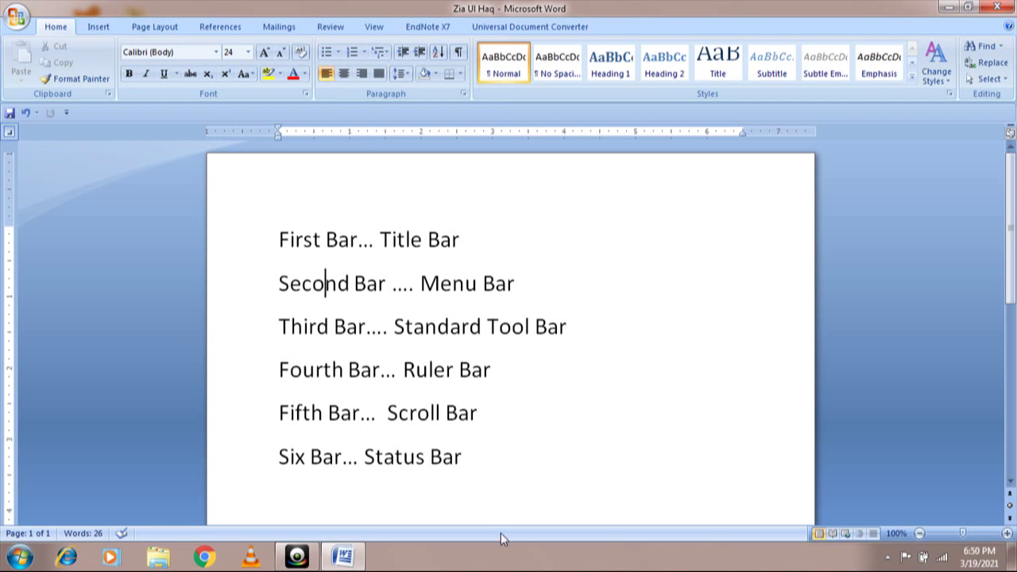
Add an empty line below the Status Bar line
{"action": "left_click", "coordinate": [491, 458]}
{"action": "key", "text": "Return"}
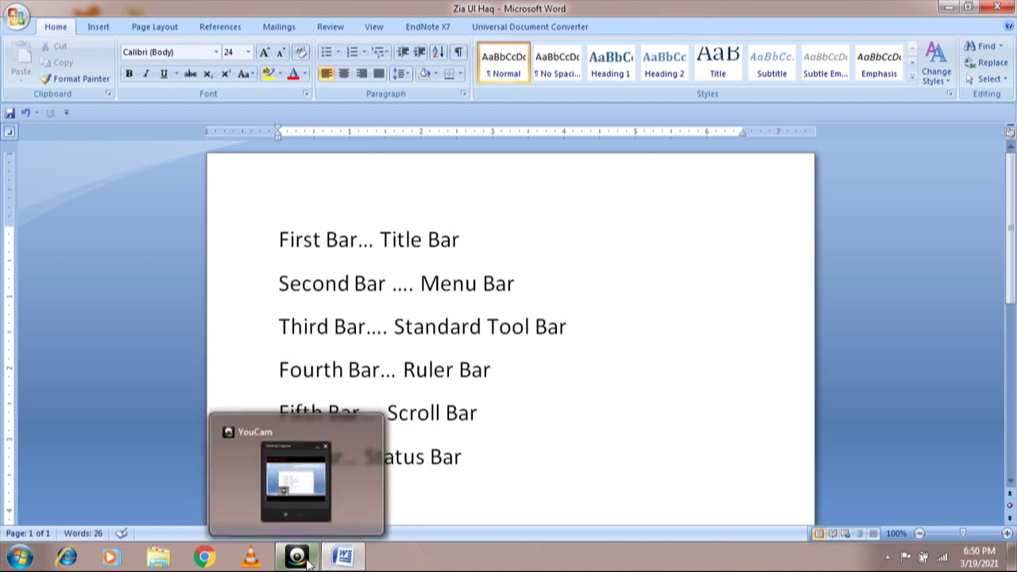
{"action": "mouse_move", "coordinate": [356, 562]}
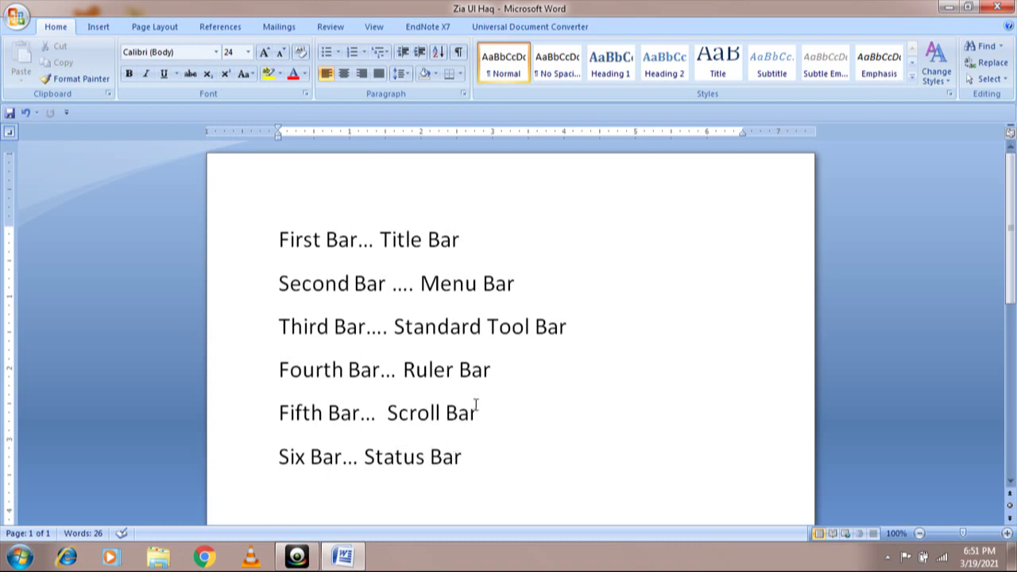
Select the fifth and sixth lines together to check their word count, and look over the page
{"action": "left_click", "coordinate": [445, 457]}
{"action": "left_click_drag", "start_coordinate": [469, 458], "coordinate": [282, 429]}
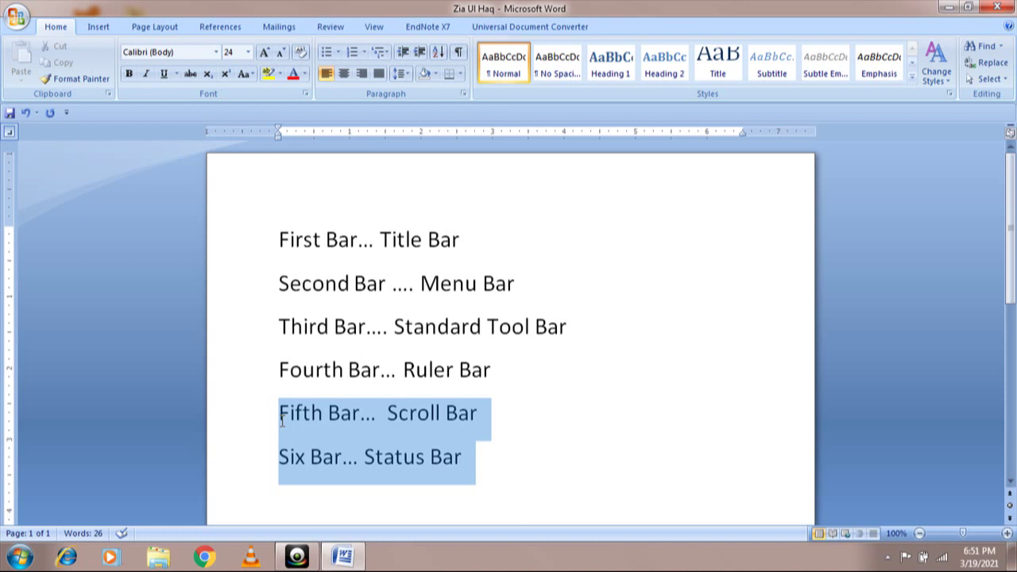
{"action": "left_click_drag", "start_coordinate": [281, 421], "coordinate": [281, 421]}
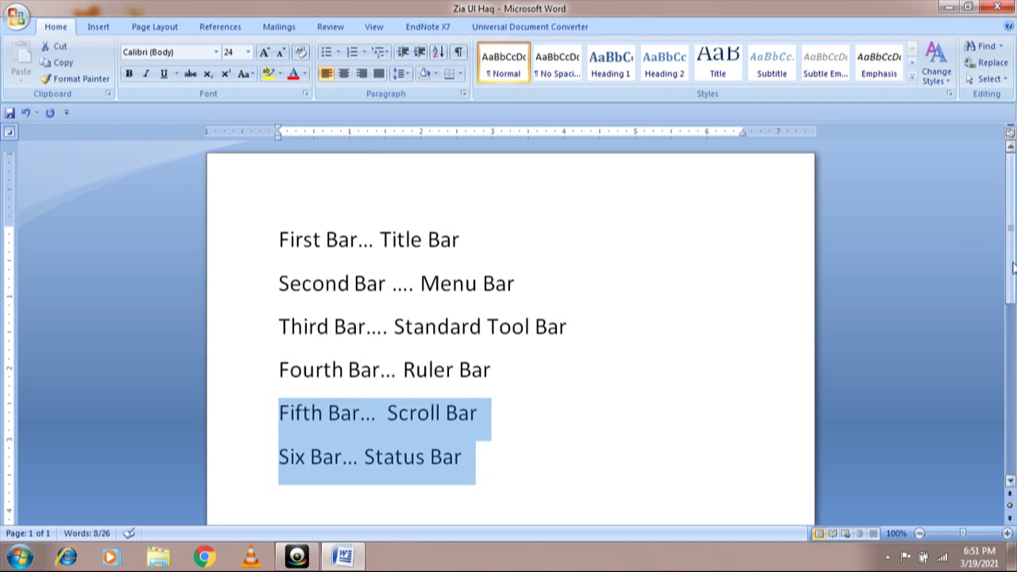
{"action": "scroll", "coordinate": [1013, 269], "scroll_direction": "down", "scroll_amount": 3}
{"action": "scroll", "coordinate": [1012, 269], "scroll_direction": "up", "scroll_amount": 2}
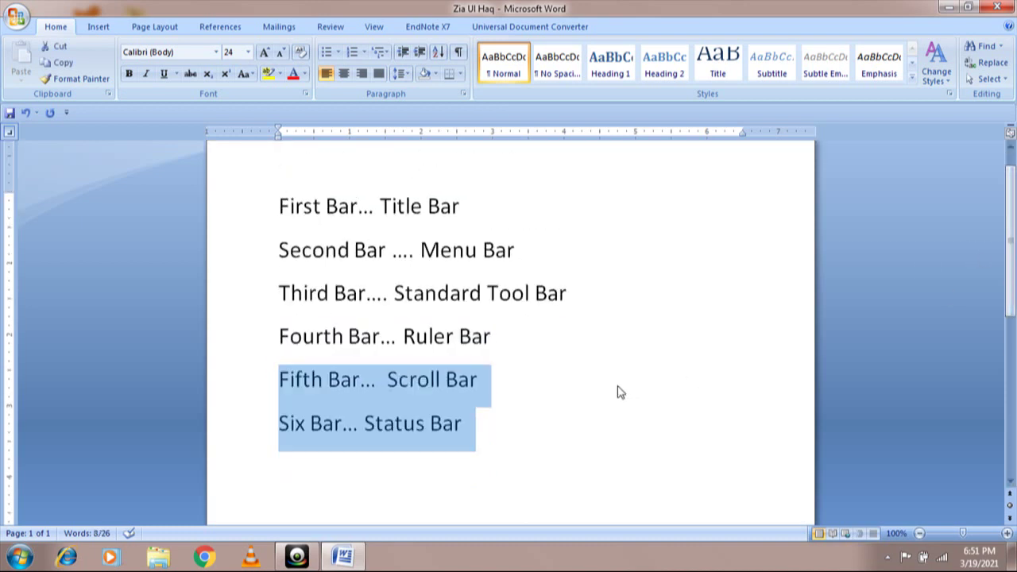
Undo the last change and shift the selected fourth line's left indent about 0.25 inch into the left margin
{"action": "left_click_drag", "start_coordinate": [535, 389], "coordinate": [294, 344]}
{"action": "key", "text": "ctrl+z"}
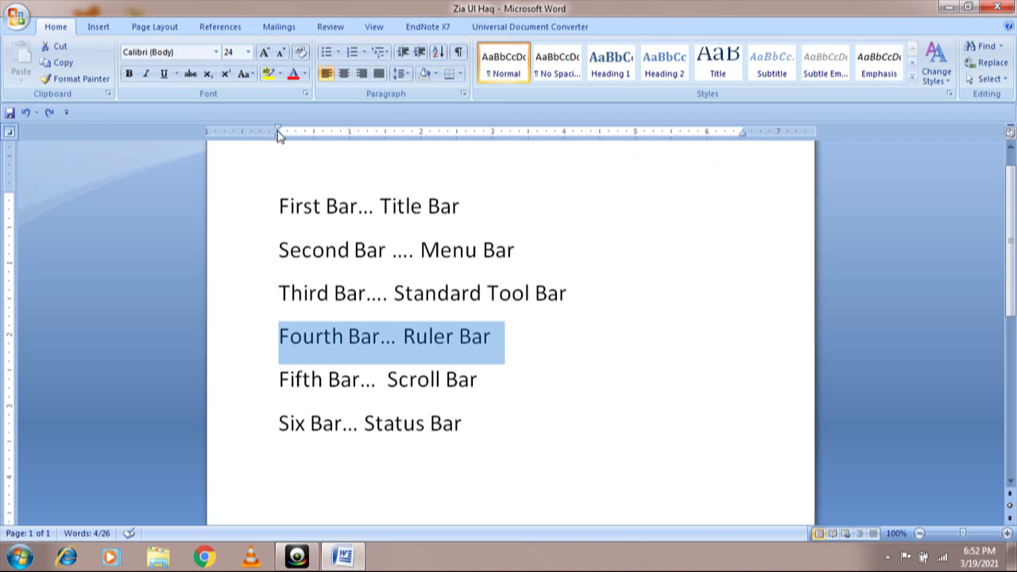
{"action": "left_click_drag", "start_coordinate": [278, 135], "coordinate": [255, 150]}
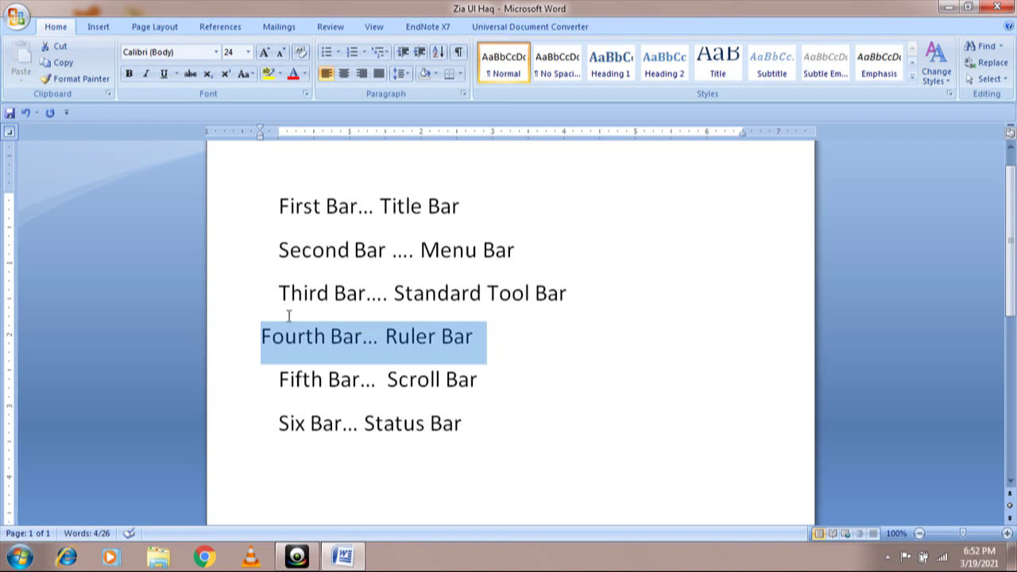
Shift the left indent of the whole text about 0.7 inch into the left margin and undo the indent changes
{"action": "key", "text": "ctrl+a"}
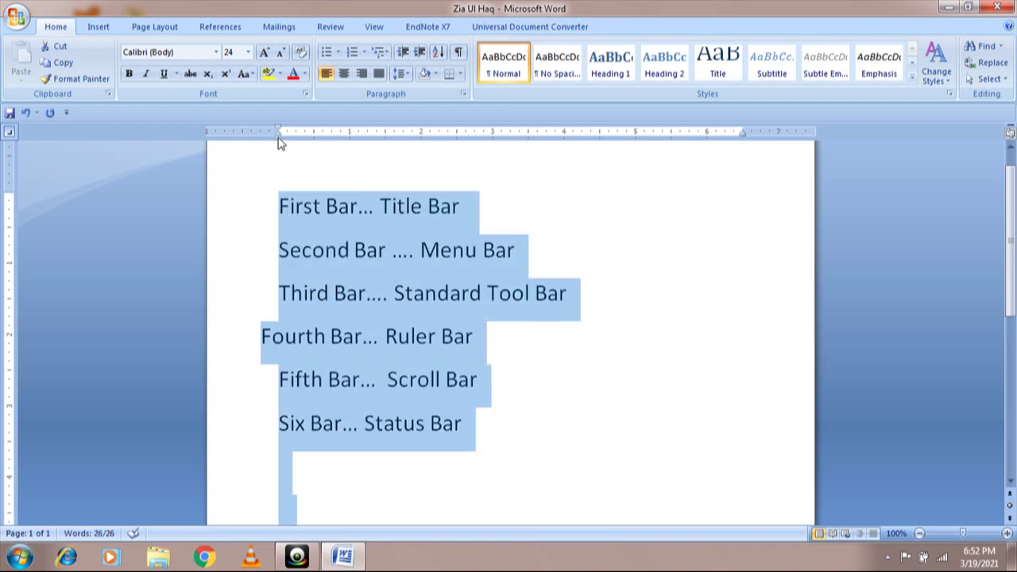
{"action": "left_click_drag", "start_coordinate": [279, 140], "coordinate": [228, 146]}
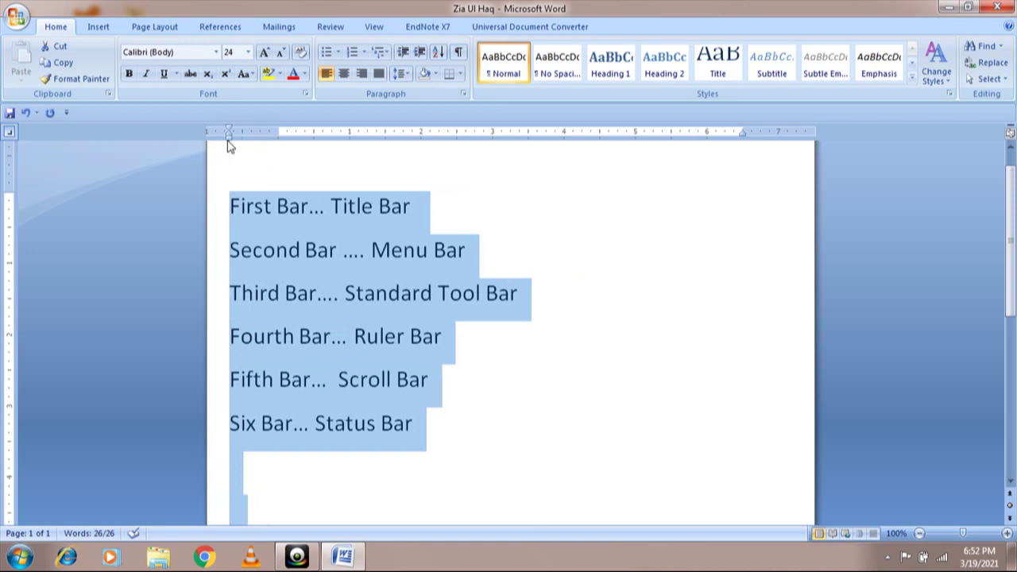
{"action": "key", "text": "ctrl+z"}
{"action": "key", "text": "ctrl+z"}
{"action": "key", "text": "ctrl+z"}
{"action": "key", "text": "ctrl+z"}
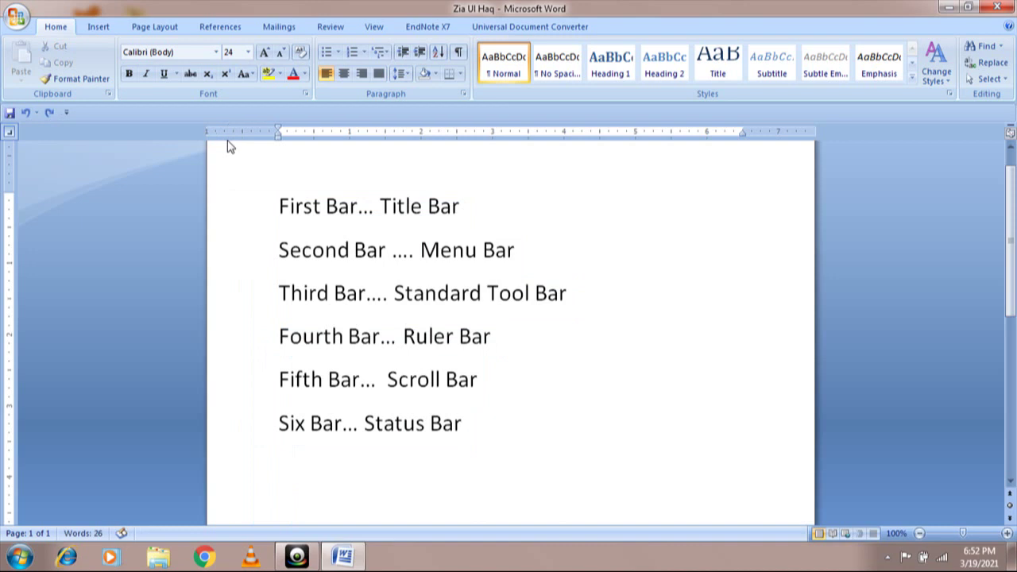
{"action": "key", "text": "ctrl+z"}
{"action": "key", "text": "ctrl+y"}
Try reducing the page's top margin with the vertical ruler and undo the change
{"action": "left_click", "coordinate": [358, 330]}
{"action": "left_click", "coordinate": [280, 208]}
{"action": "left_click_drag", "start_coordinate": [9, 175], "coordinate": [10, 145]}
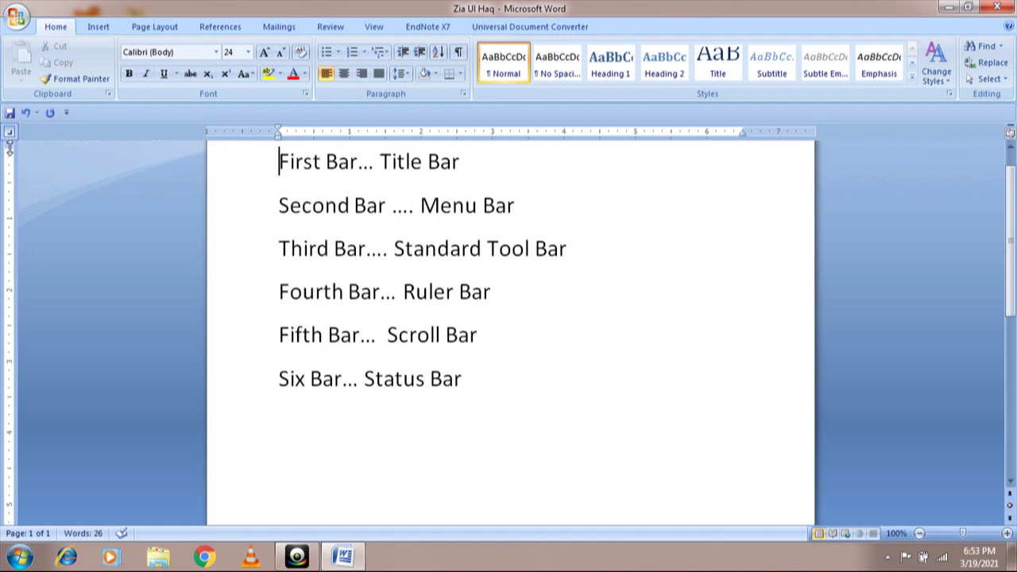
{"action": "key", "text": "ctrl+z"}
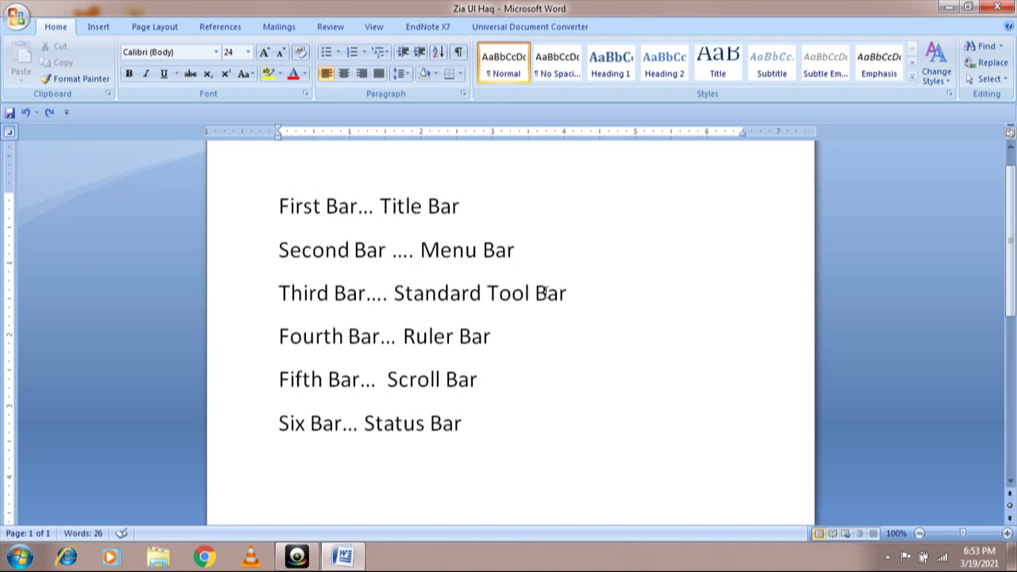
Select the third line and examine the Insert, Page Layout, References, Mailings and Review command sets before returning to the Home commands
{"action": "left_click_drag", "start_coordinate": [575, 301], "coordinate": [276, 318]}
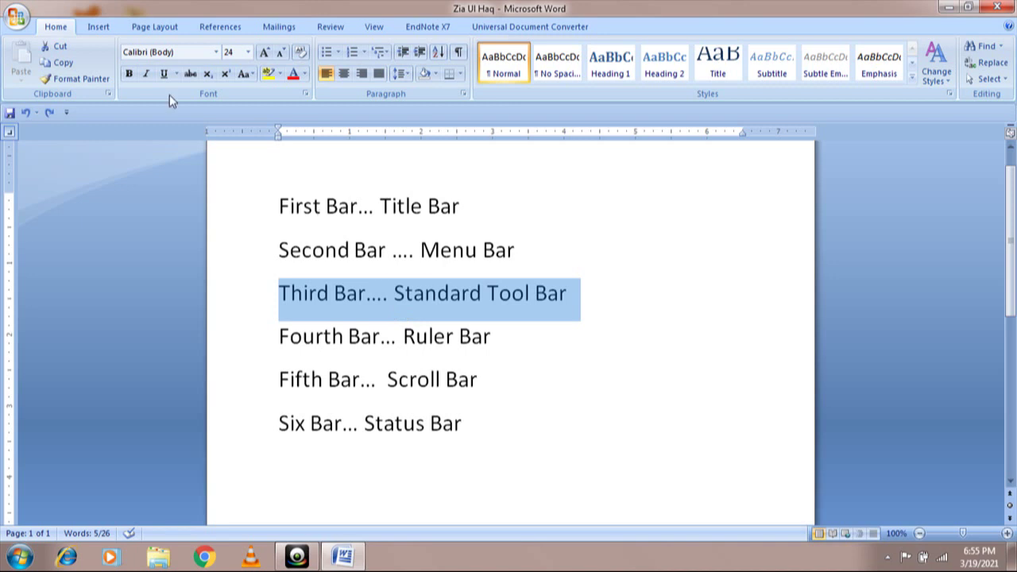
{"action": "left_click", "coordinate": [99, 27]}
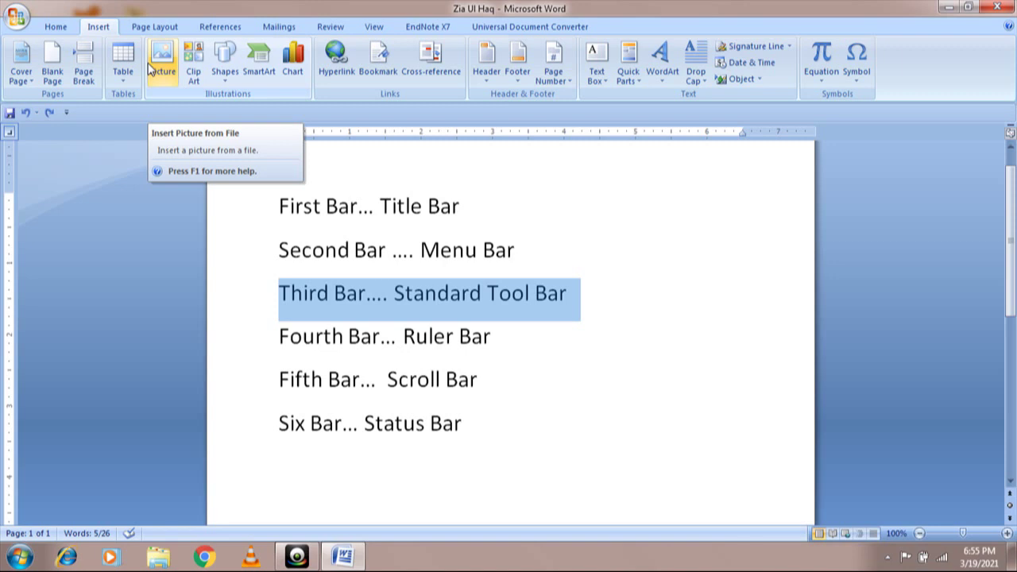
{"action": "left_click", "coordinate": [168, 26]}
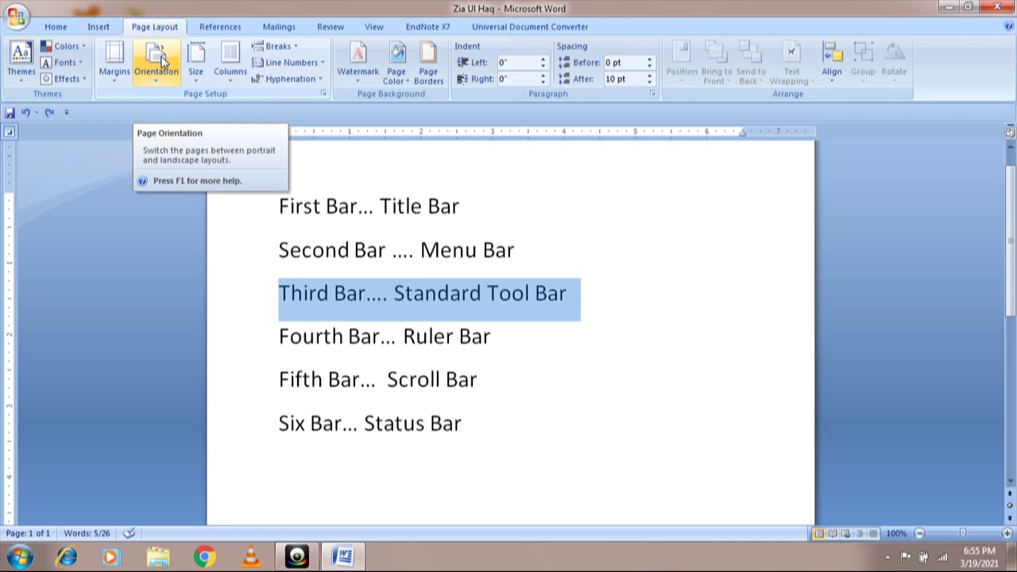
{"action": "left_click", "coordinate": [218, 31]}
{"action": "left_click", "coordinate": [277, 30]}
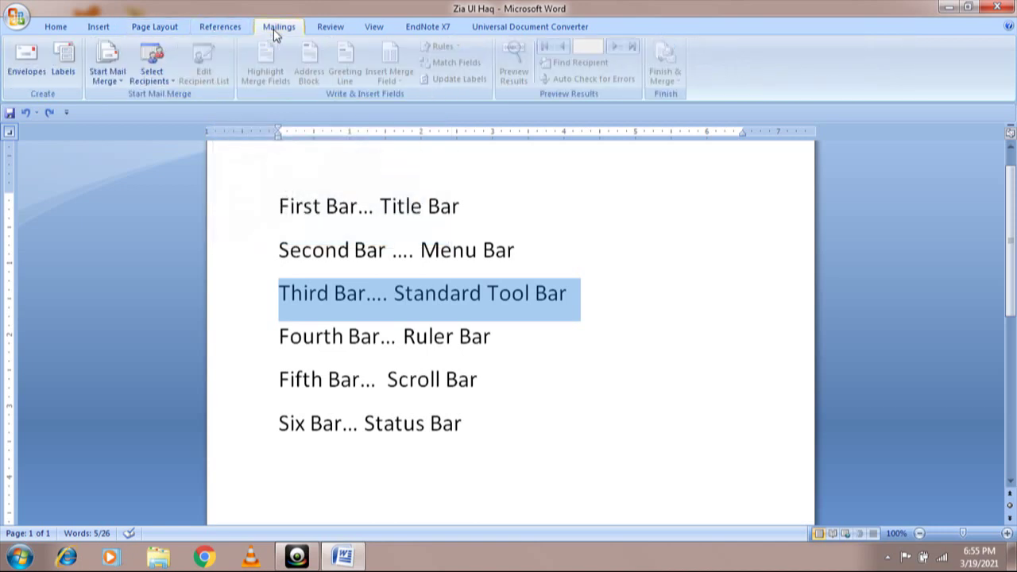
{"action": "left_click", "coordinate": [332, 29]}
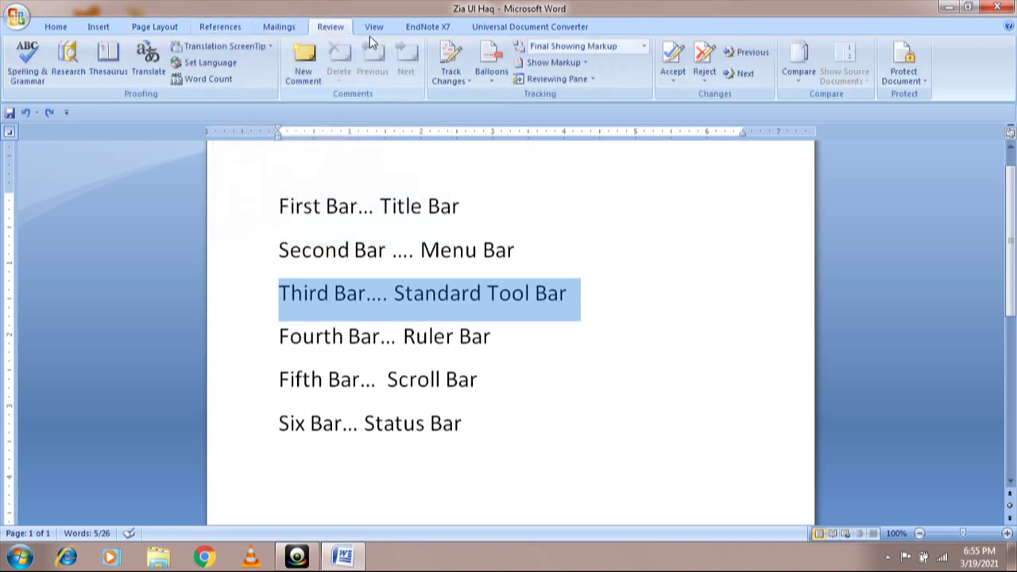
{"action": "left_click", "coordinate": [55, 27]}
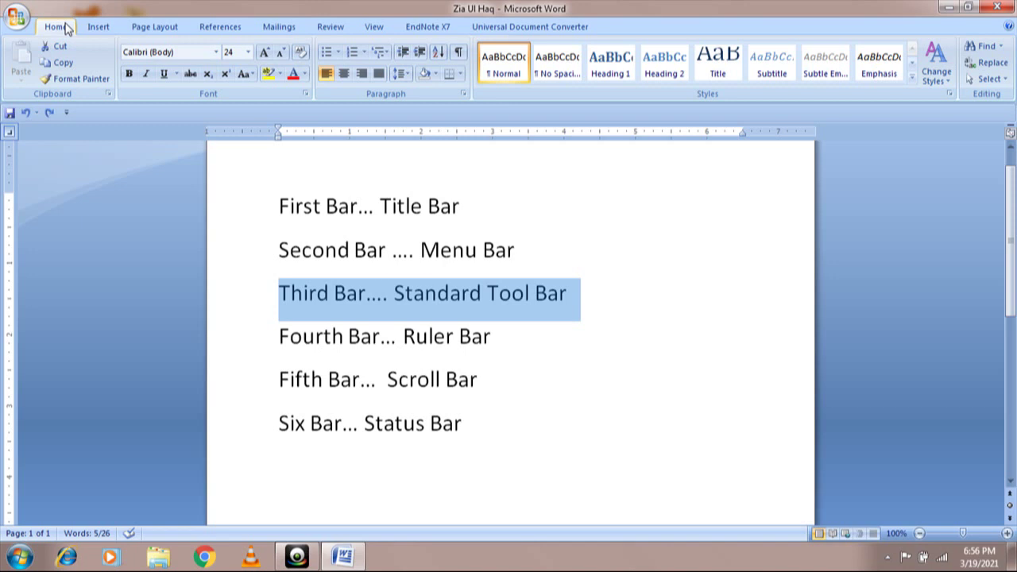
Select the second line and examine the Page Layout, Insert and References command sets before returning to the Home commands
{"action": "left_click", "coordinate": [517, 251]}
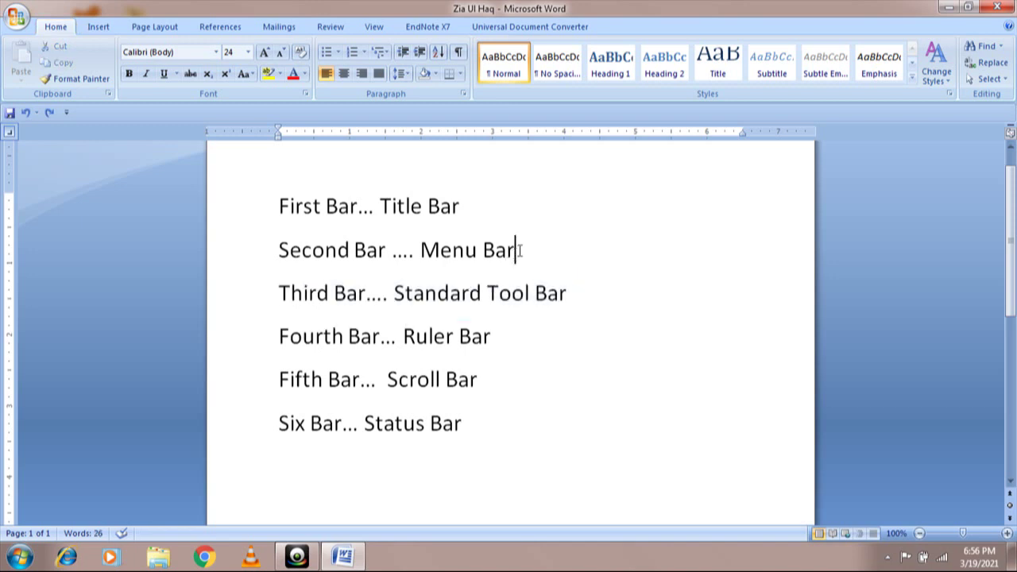
{"action": "left_click_drag", "start_coordinate": [518, 250], "coordinate": [265, 262]}
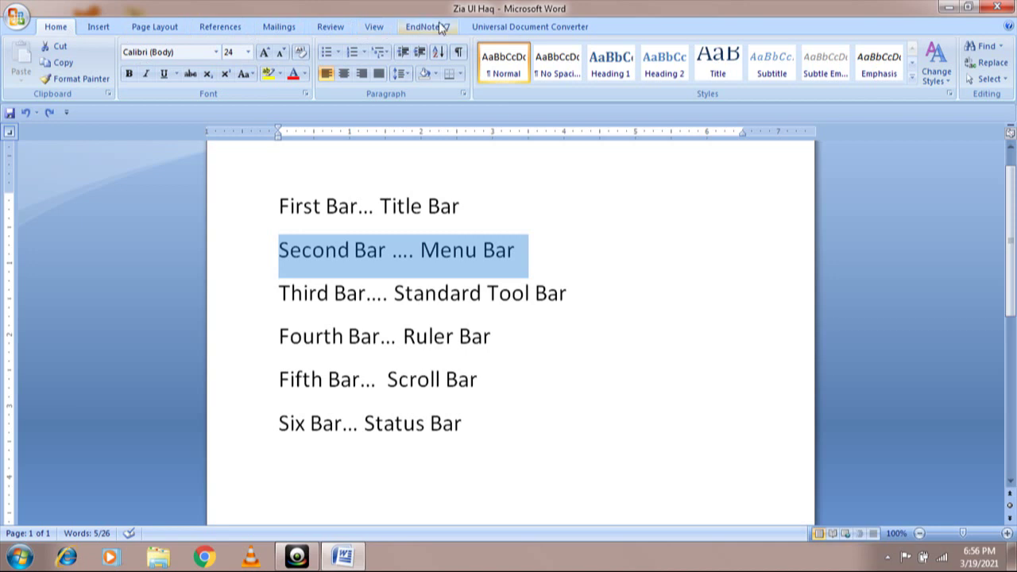
{"action": "left_click", "coordinate": [139, 31]}
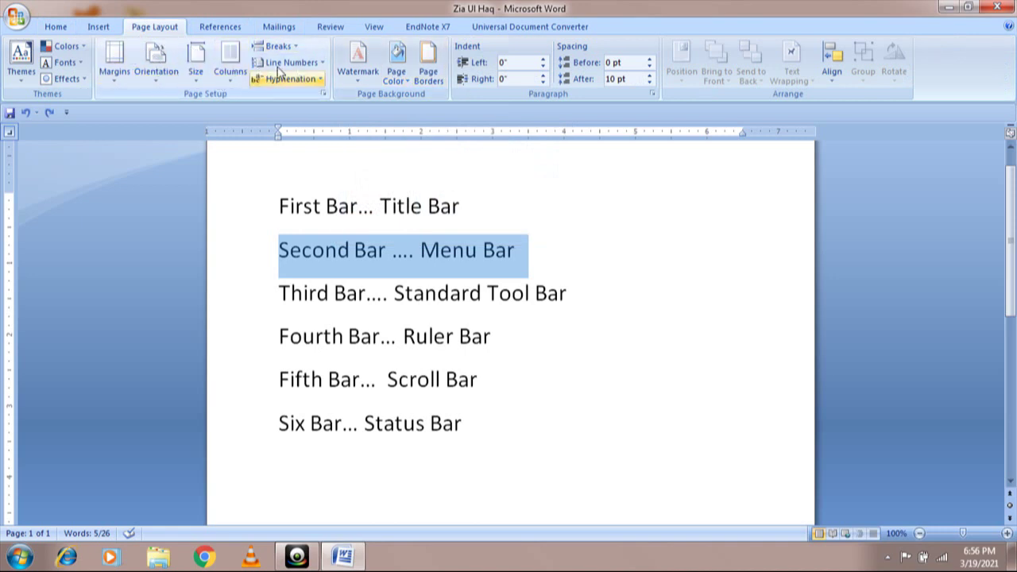
{"action": "left_click", "coordinate": [104, 31]}
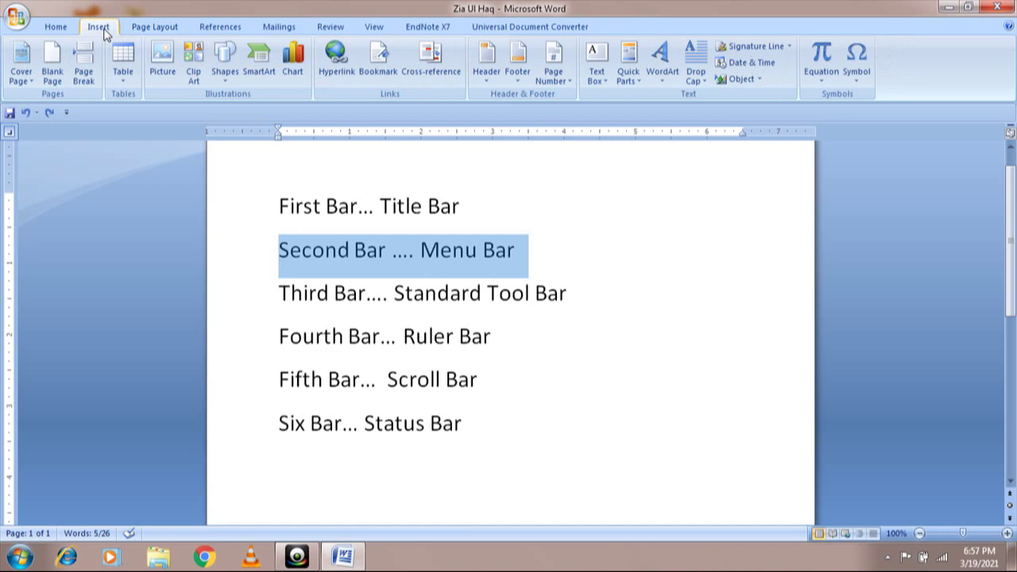
{"action": "left_click", "coordinate": [158, 30]}
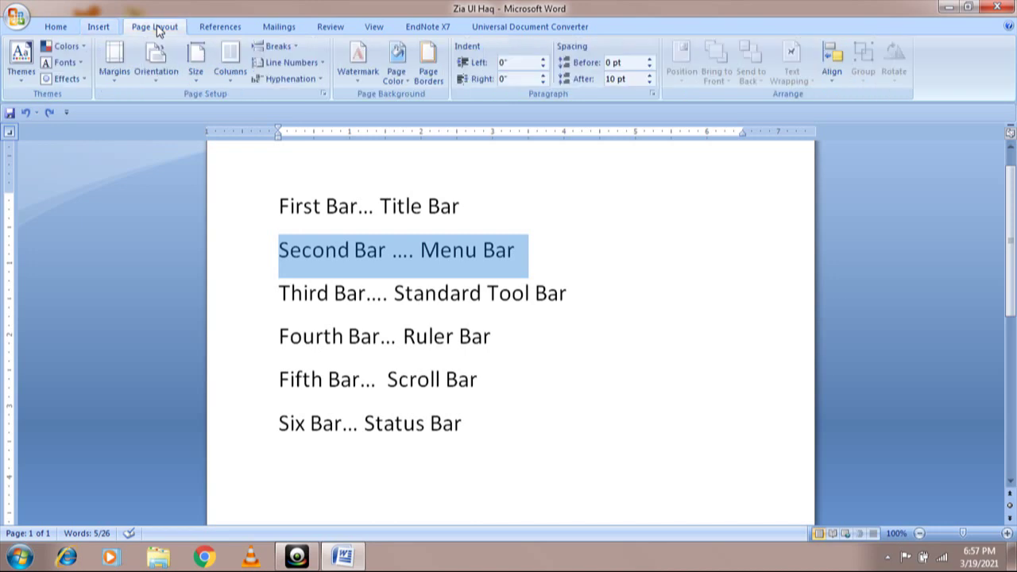
{"action": "left_click", "coordinate": [205, 29]}
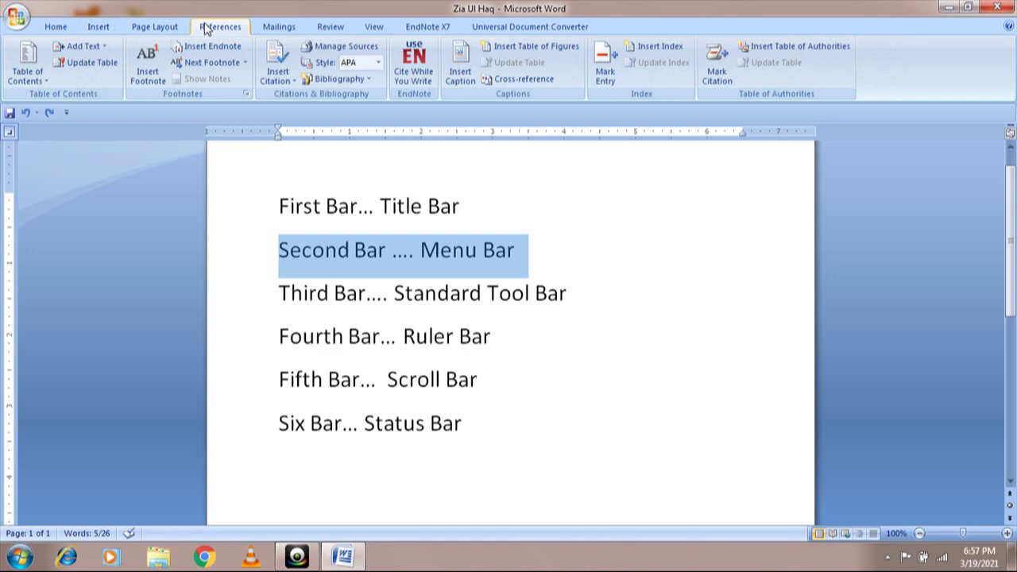
{"action": "left_click", "coordinate": [57, 31]}
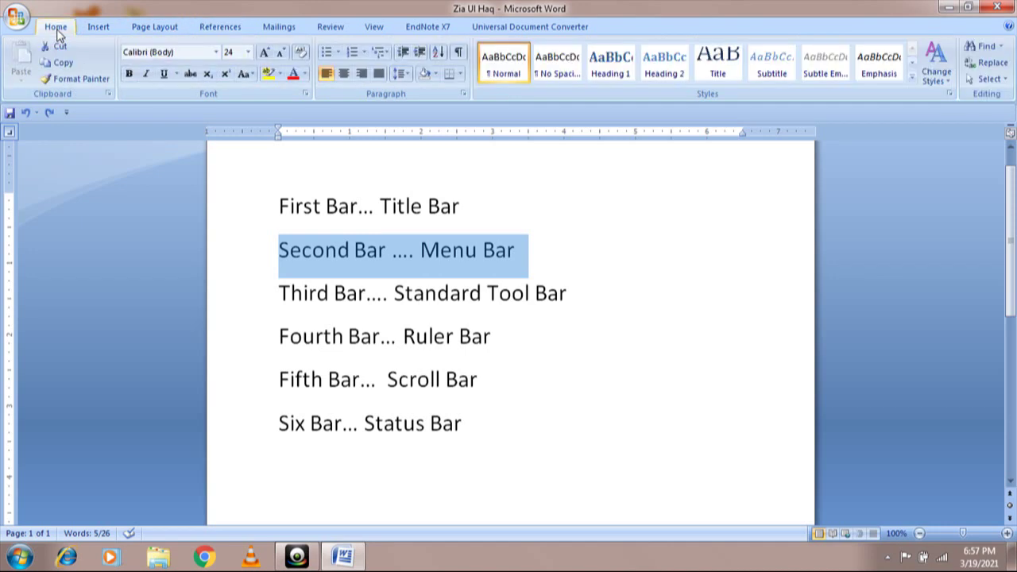
Select the first line and examine the title bar plus the Insert and Page Layout commands, ending on the Home commands
{"action": "left_click", "coordinate": [325, 218]}
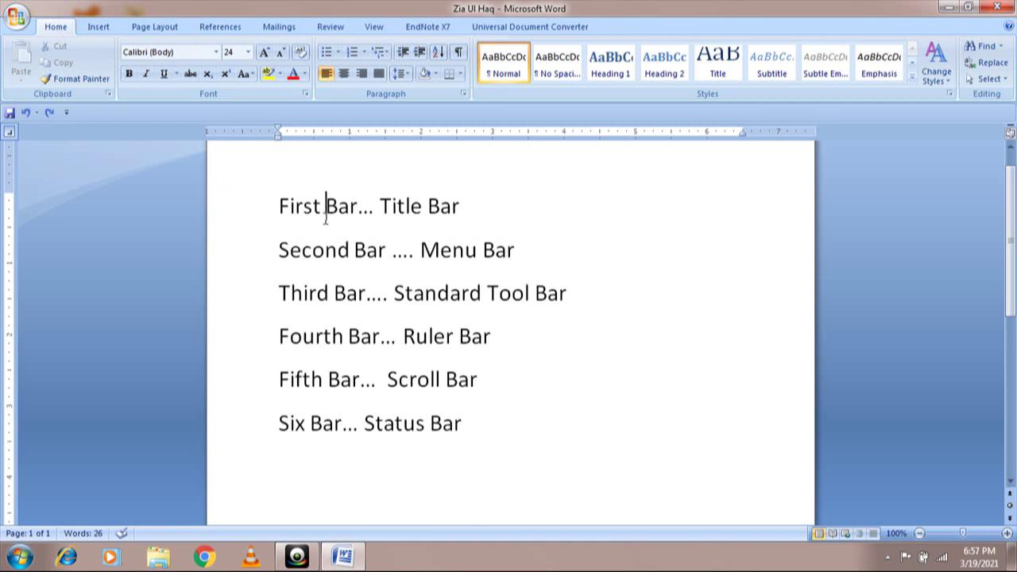
{"action": "left_click_drag", "start_coordinate": [475, 208], "coordinate": [291, 215]}
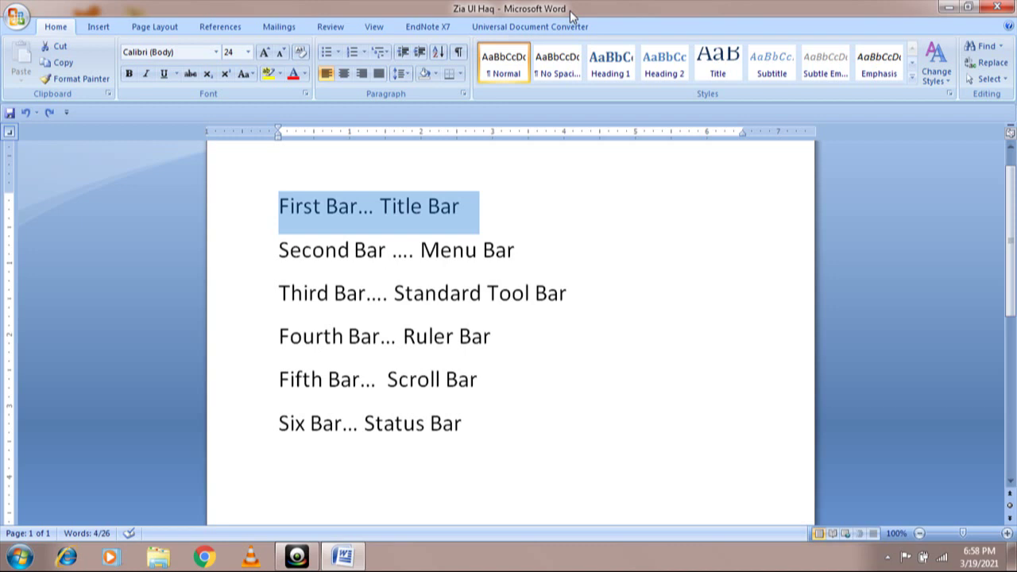
{"action": "left_click", "coordinate": [112, 35]}
{"action": "left_click", "coordinate": [153, 33]}
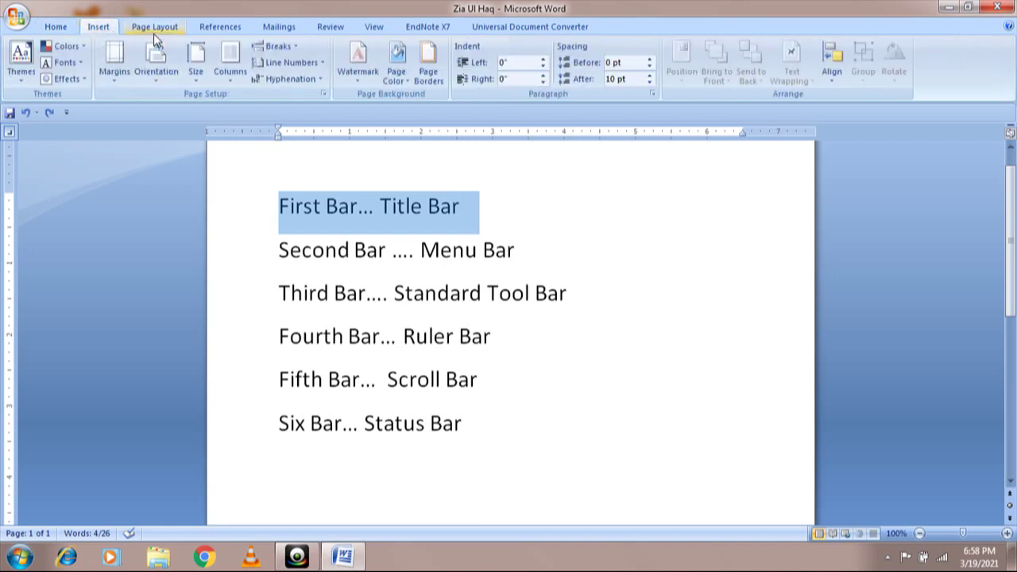
{"action": "left_click", "coordinate": [57, 28]}
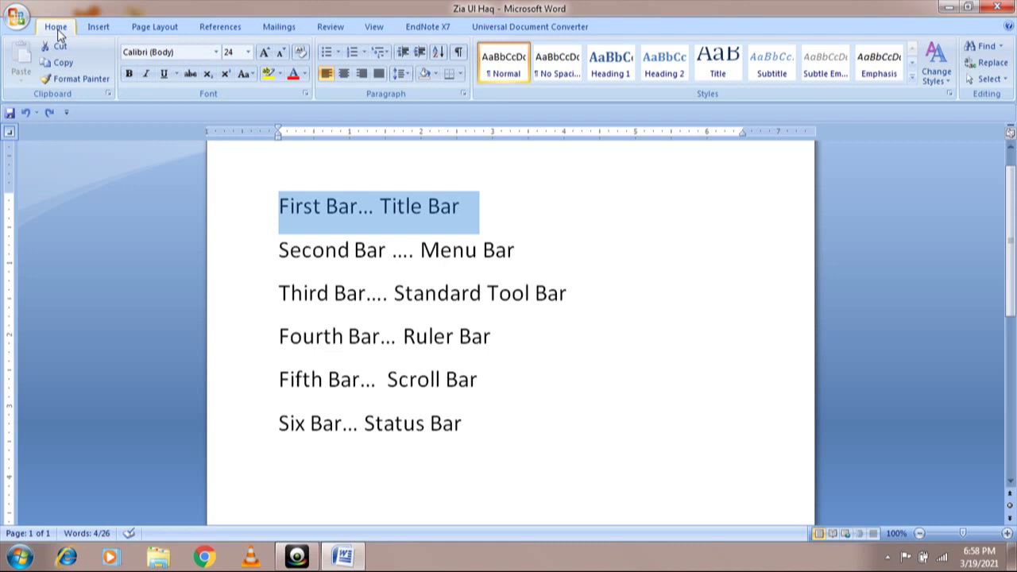
{"action": "left_click", "coordinate": [179, 29]}
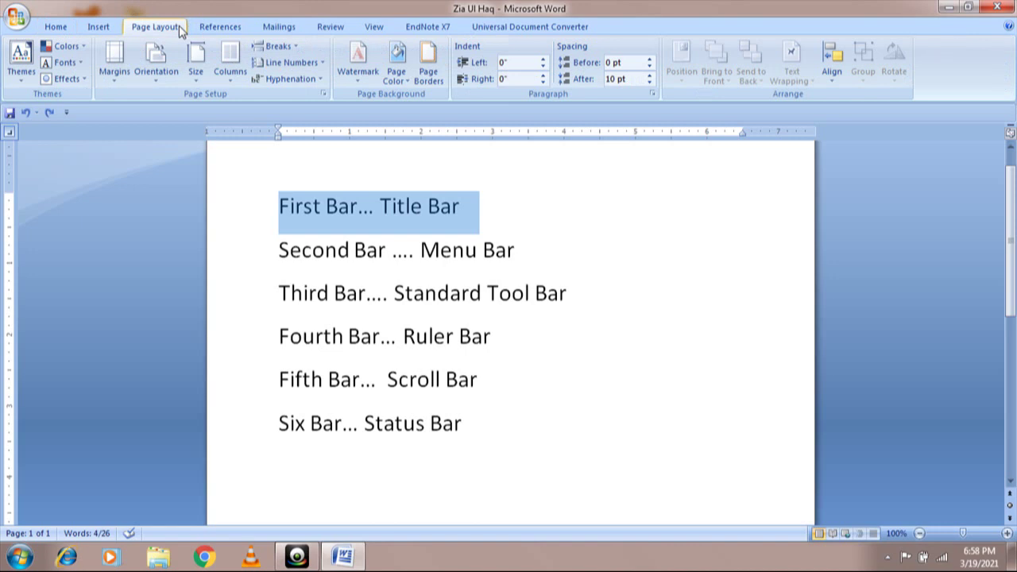
{"action": "left_click", "coordinate": [56, 29]}
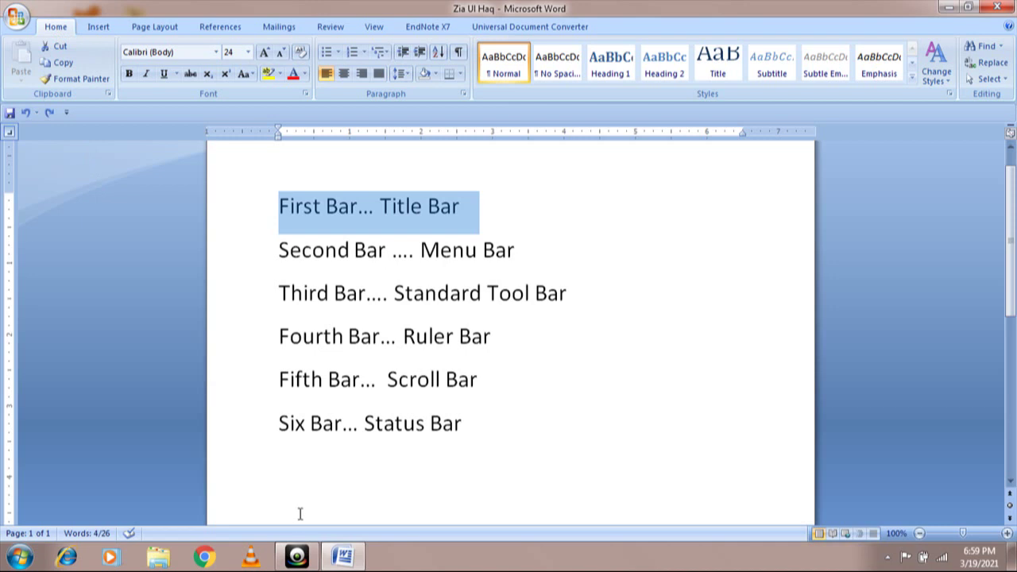
{"action": "mouse_move", "coordinate": [296, 556]}
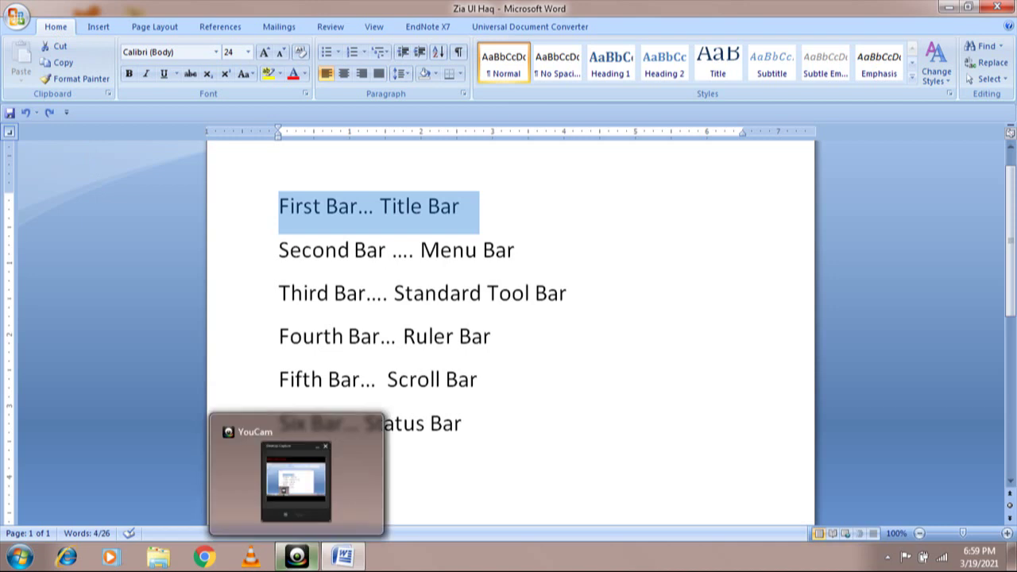